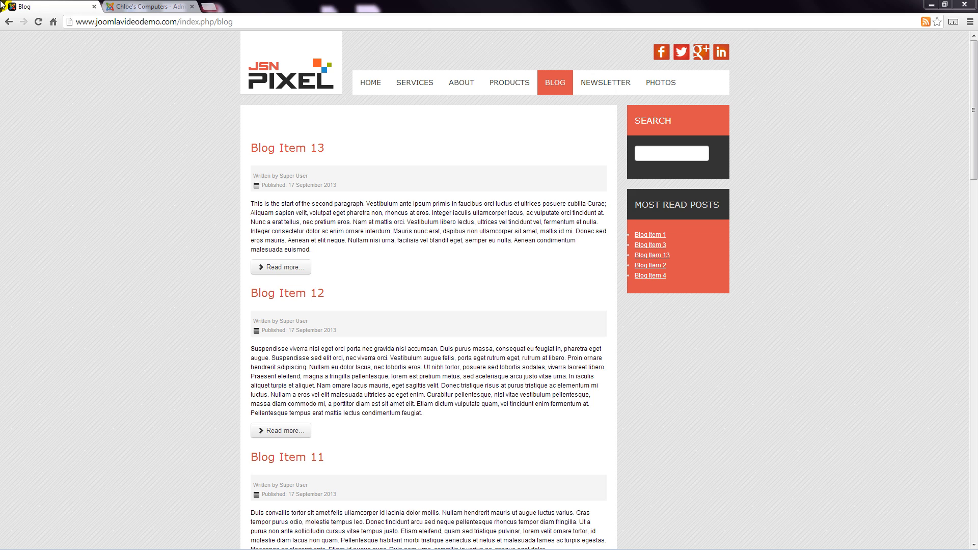
# In the Joomla administration, enable comments in Komento's Joomla Article integration and save the settings.
pyautogui.click(121, 7)
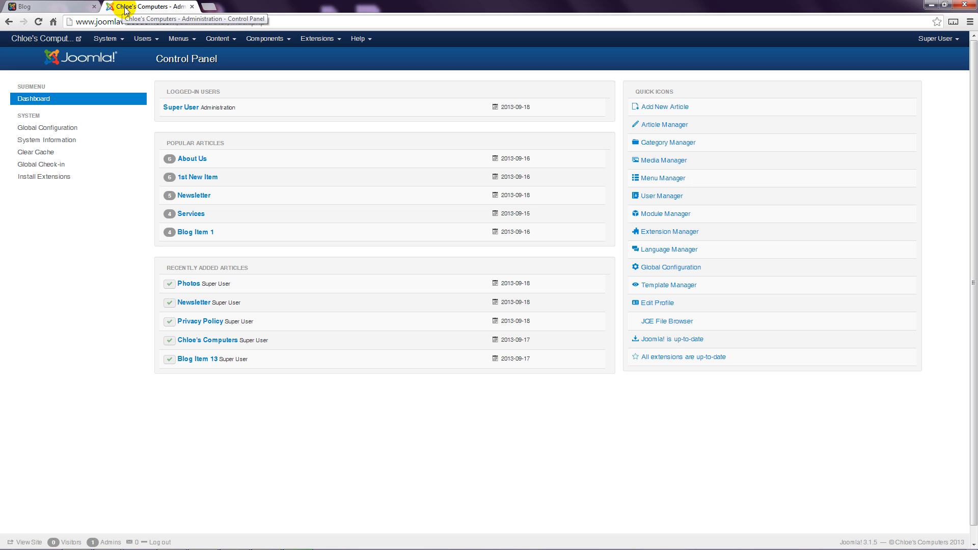
pyautogui.click(264, 41)
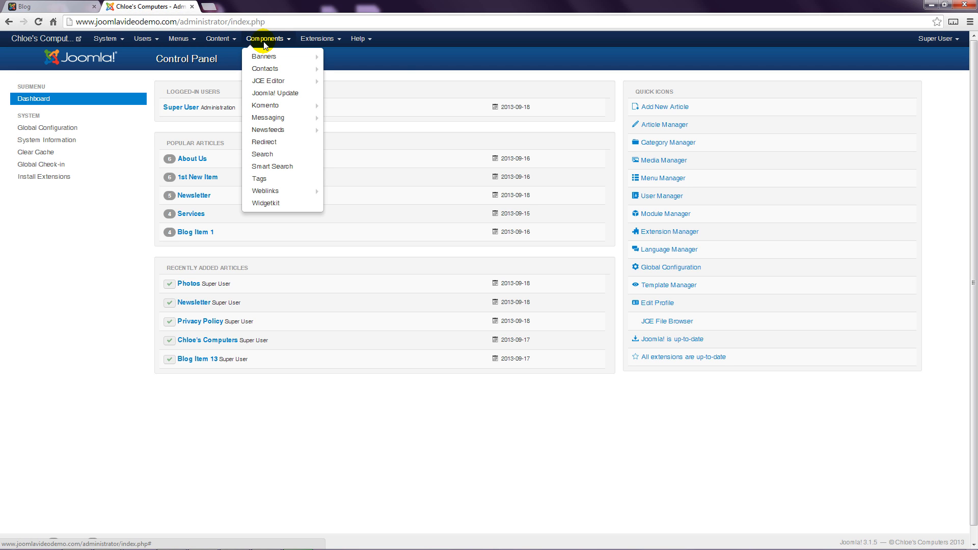
pyautogui.moveTo(278, 106)
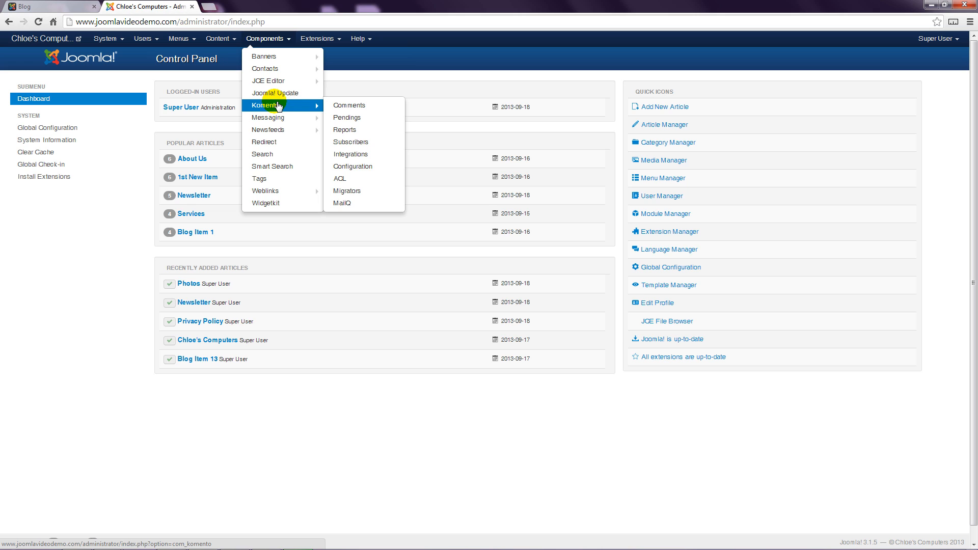
pyautogui.click(351, 156)
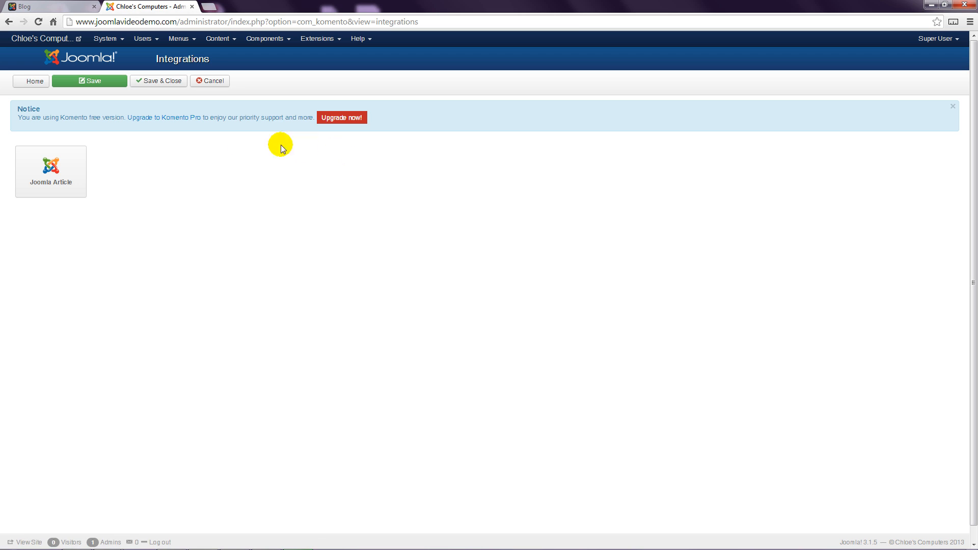
pyautogui.click(70, 178)
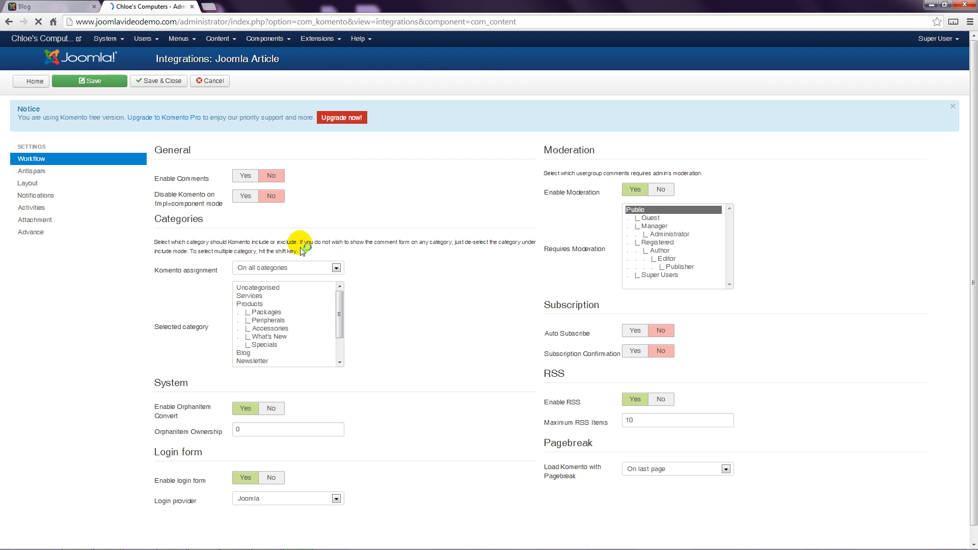
pyautogui.click(247, 177)
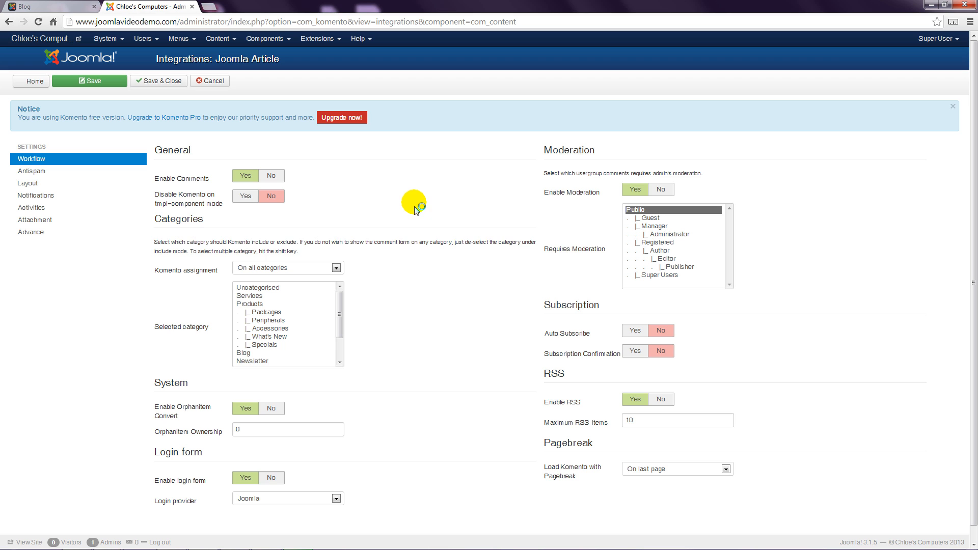
pyautogui.click(110, 81)
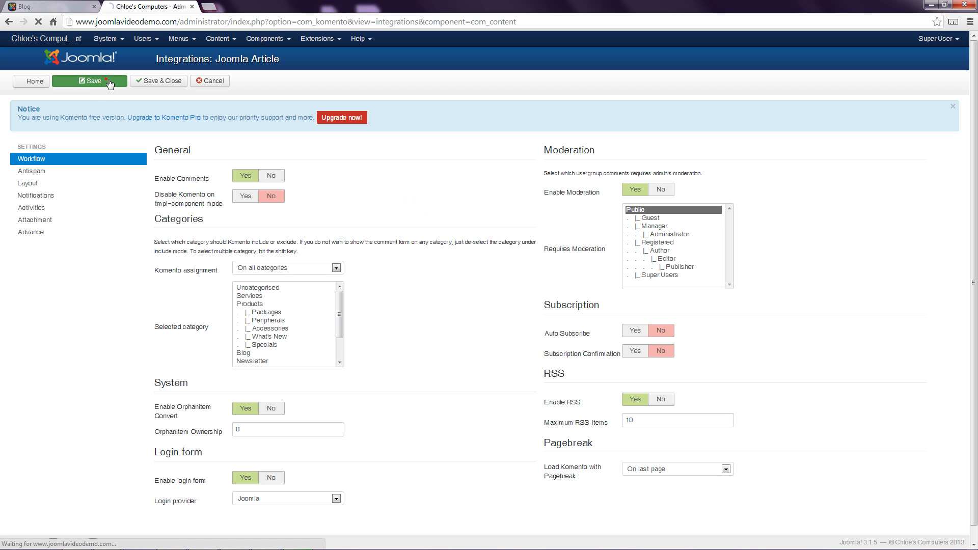
# Reload the website's blog page and open Blog Item 13 in full to examine its comment form.
pyautogui.click(51, 6)
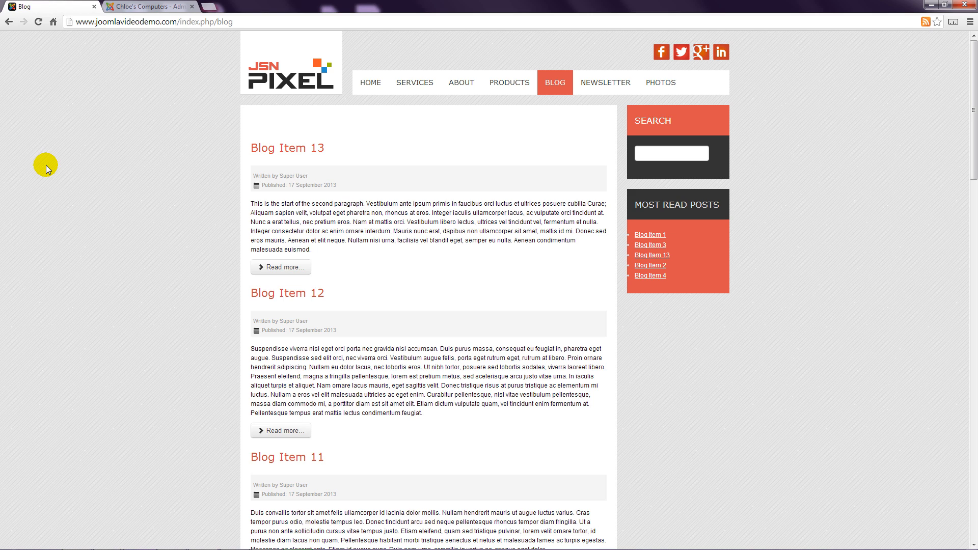
pyautogui.click(38, 22)
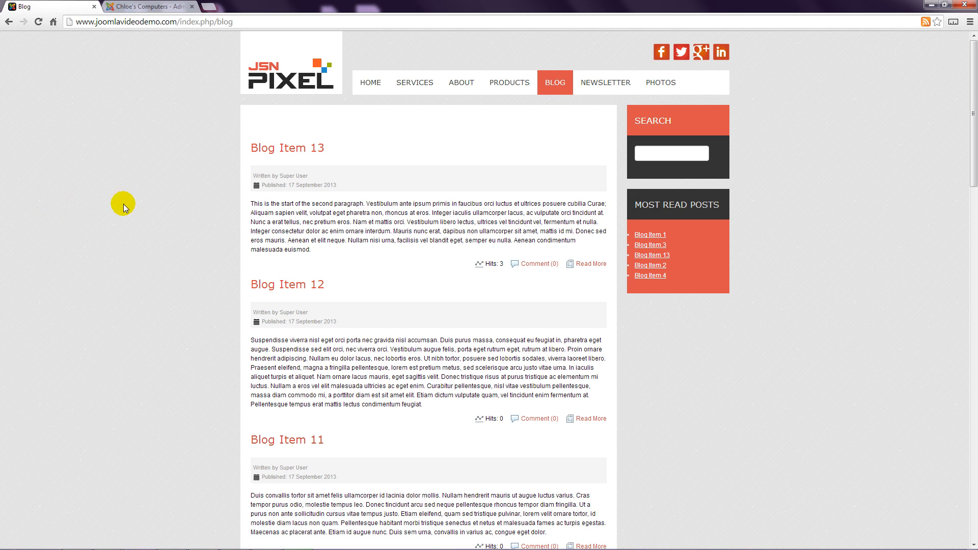
pyautogui.click(589, 264)
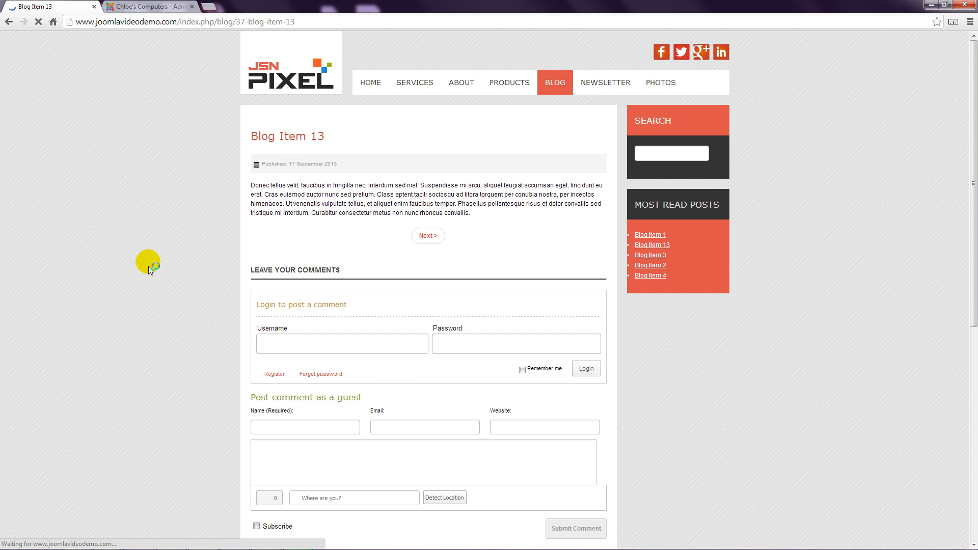
pyautogui.scroll(-3, 141, 270)
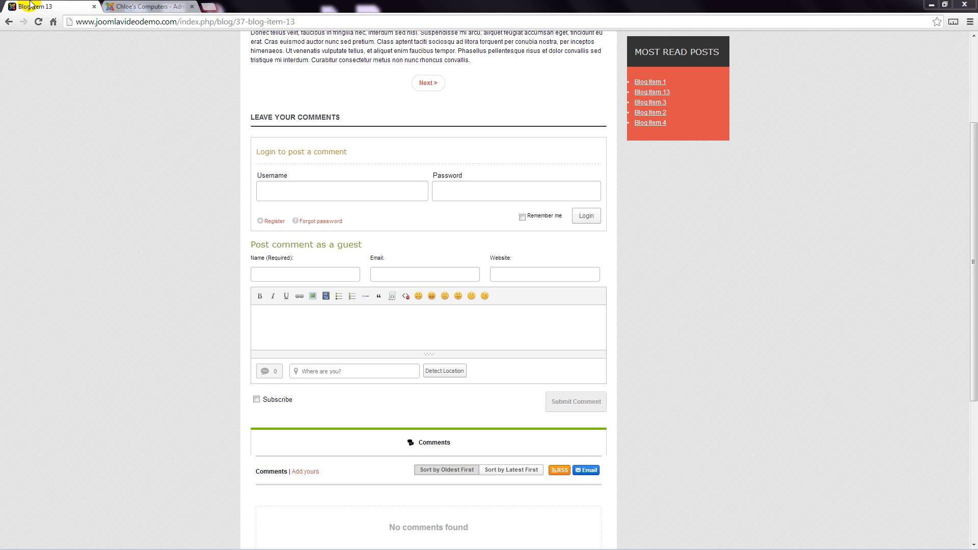
# In Komento's Joomla Article integration, assign comments to selected categories only, choose the Blog category, and save.
pyautogui.click(153, 6)
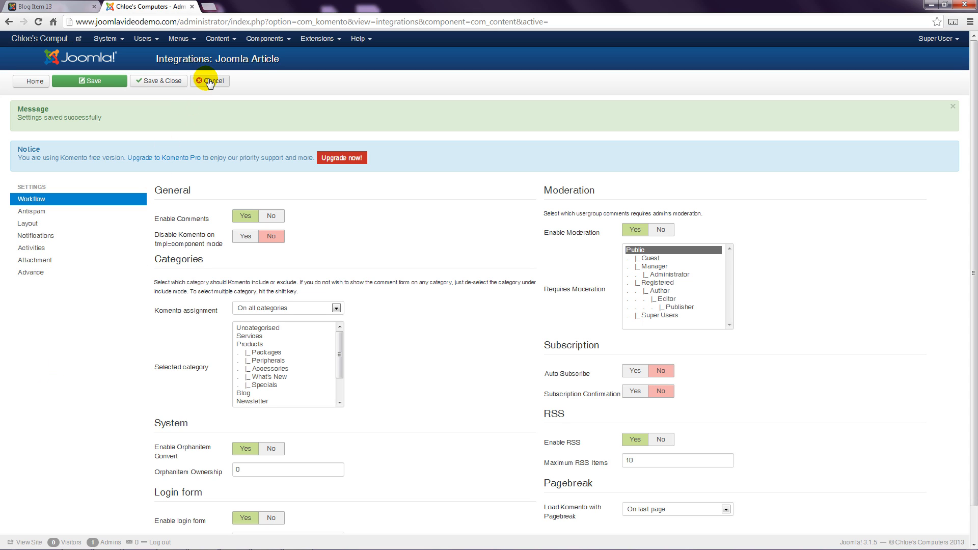
pyautogui.click(277, 39)
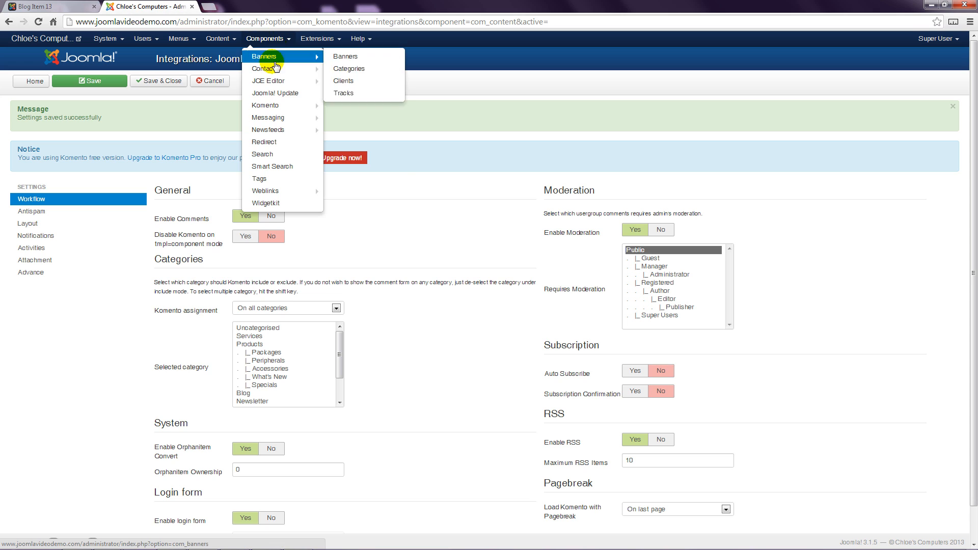
pyautogui.moveTo(279, 107)
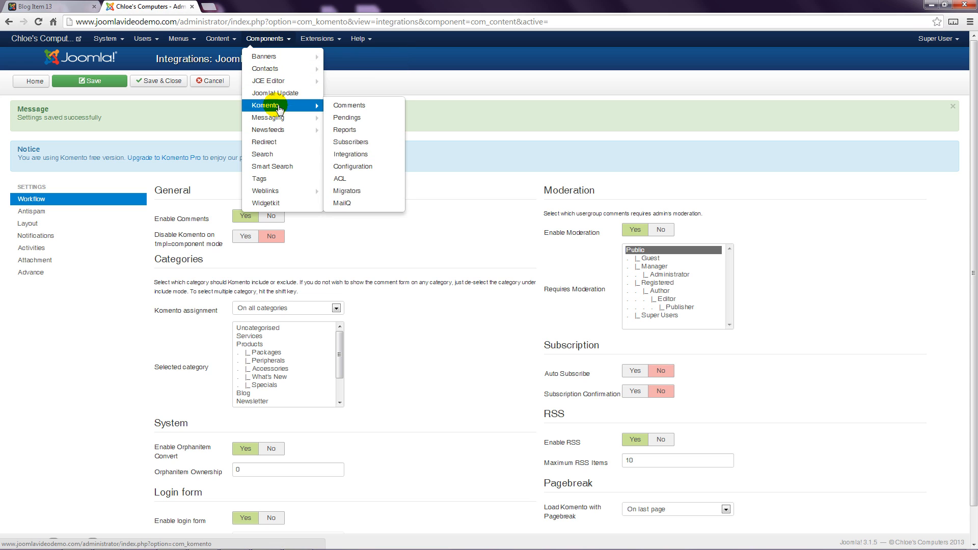
pyautogui.click(353, 155)
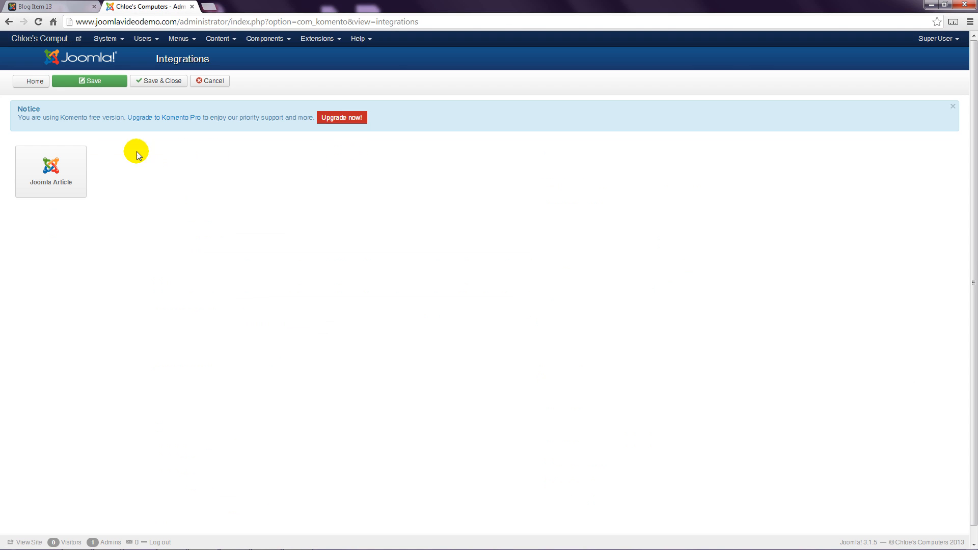
pyautogui.click(50, 180)
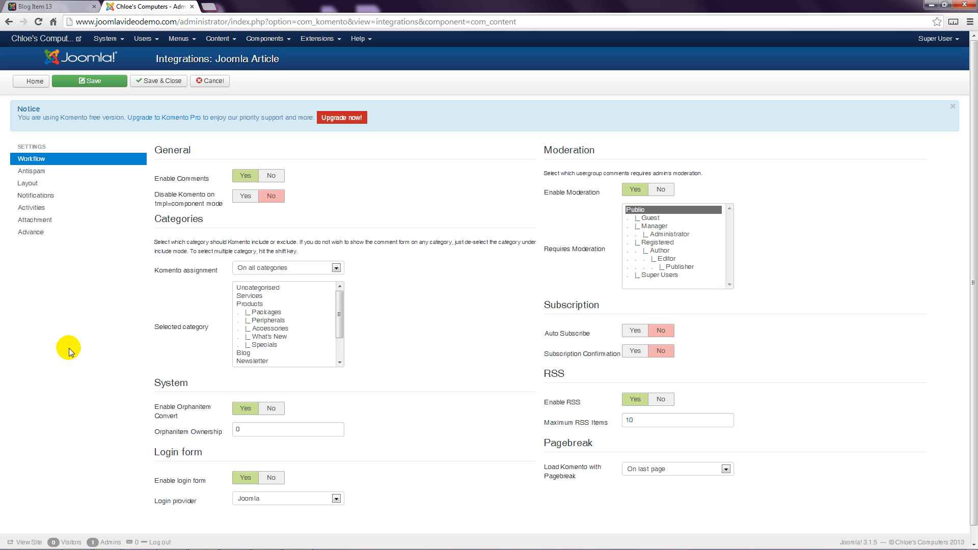
pyautogui.click(337, 269)
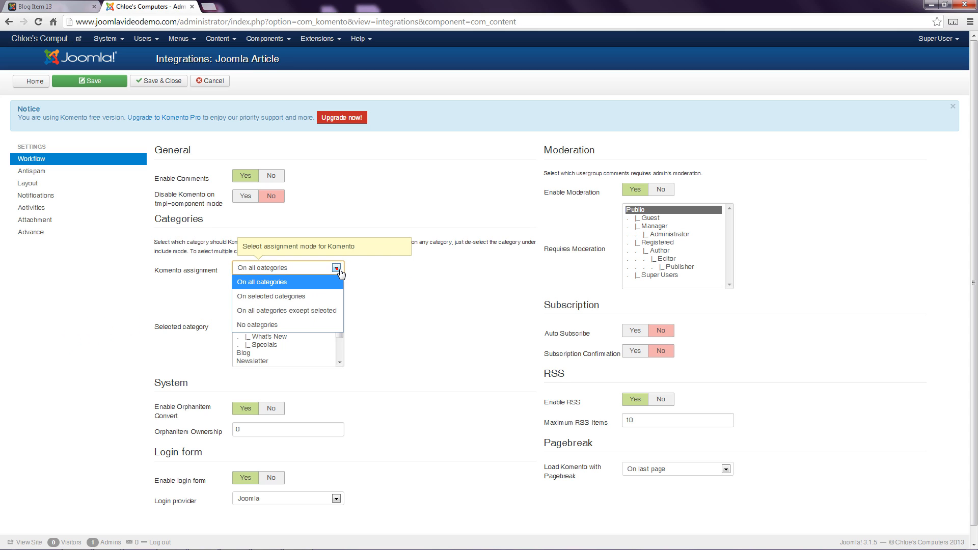
pyautogui.click(283, 296)
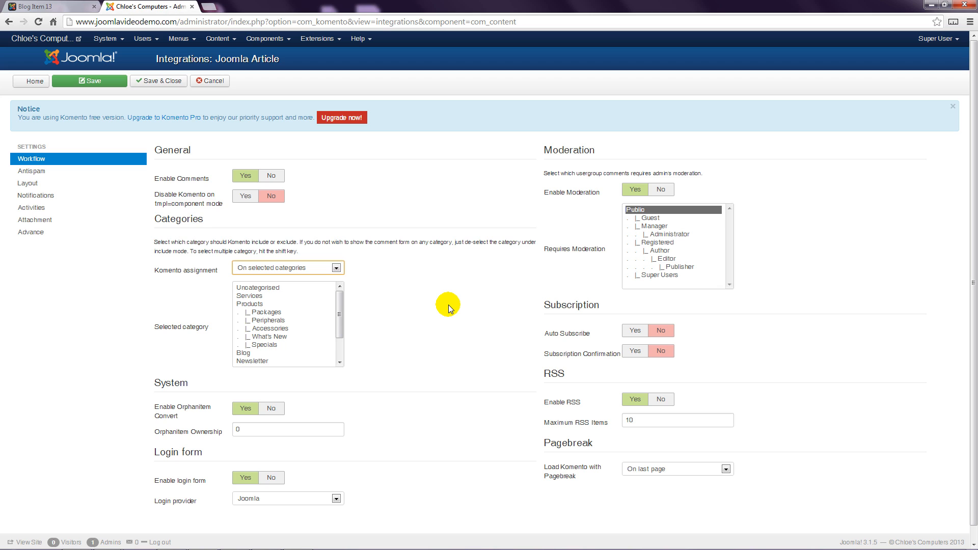
pyautogui.click(242, 353)
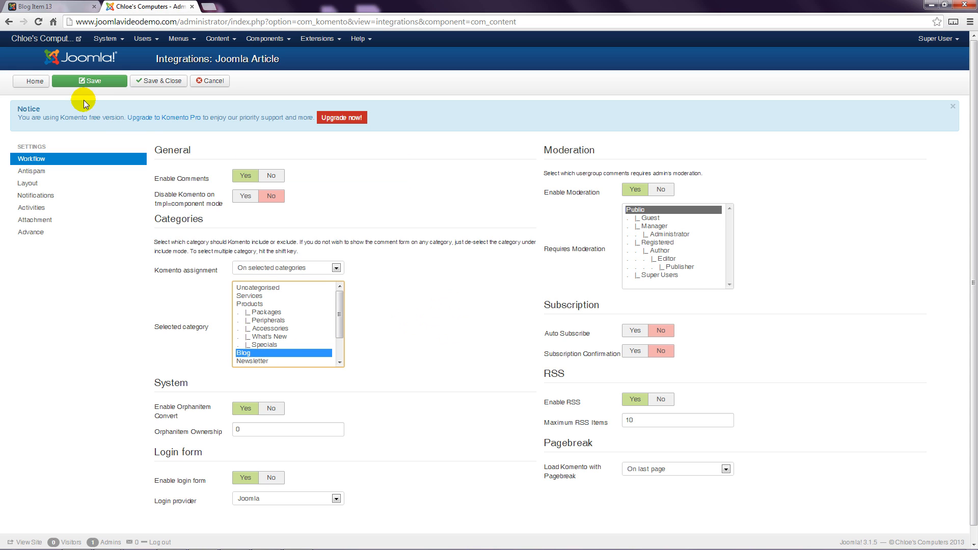
pyautogui.click(90, 81)
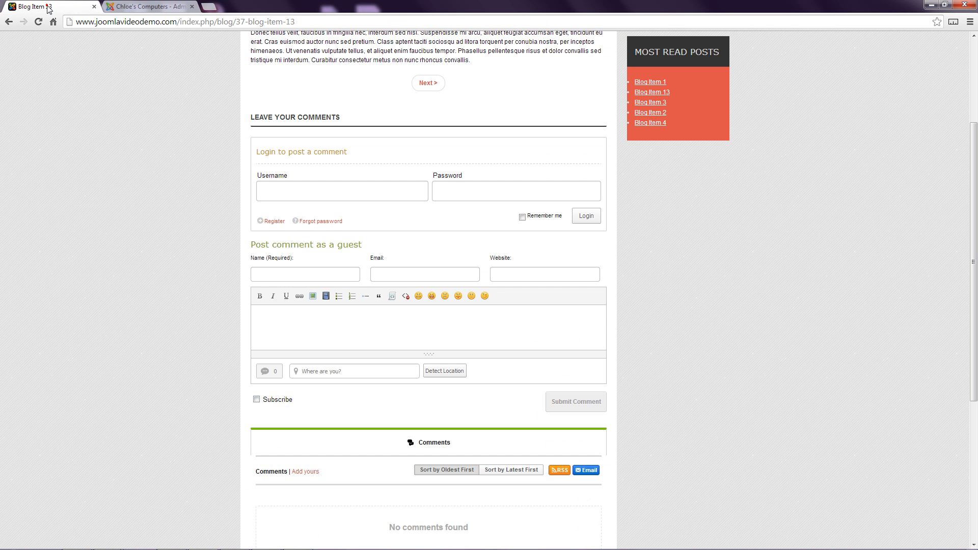
# Check the comment section of Blog Item 13, then set Komento's comment form position to After Comment List and save.
pyautogui.click(41, 7)
pyautogui.scroll(-3, 92, 207)
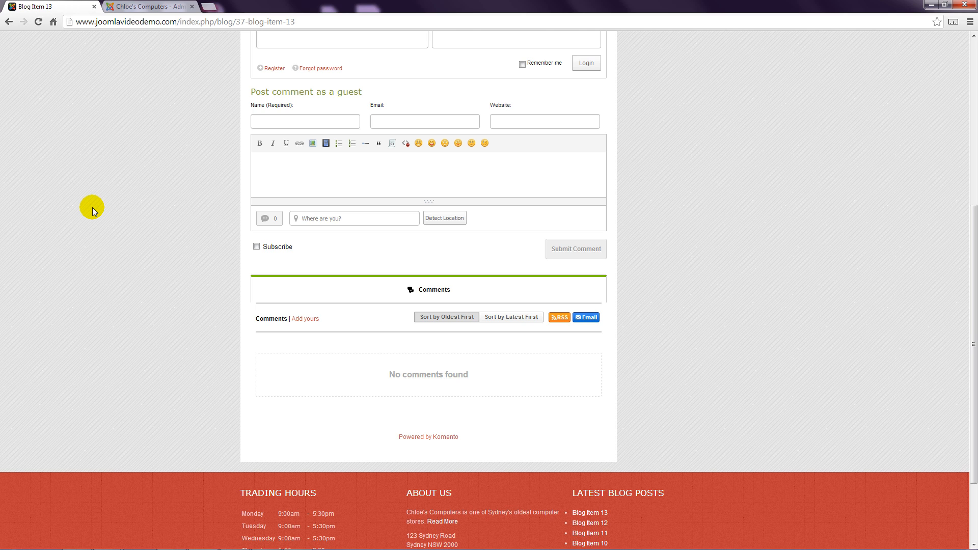
pyautogui.click(148, 7)
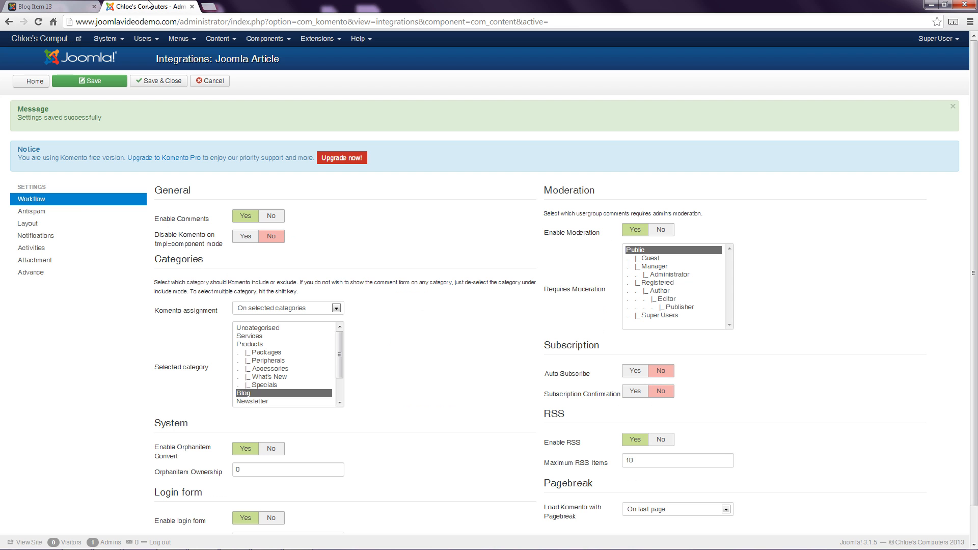
pyautogui.click(32, 224)
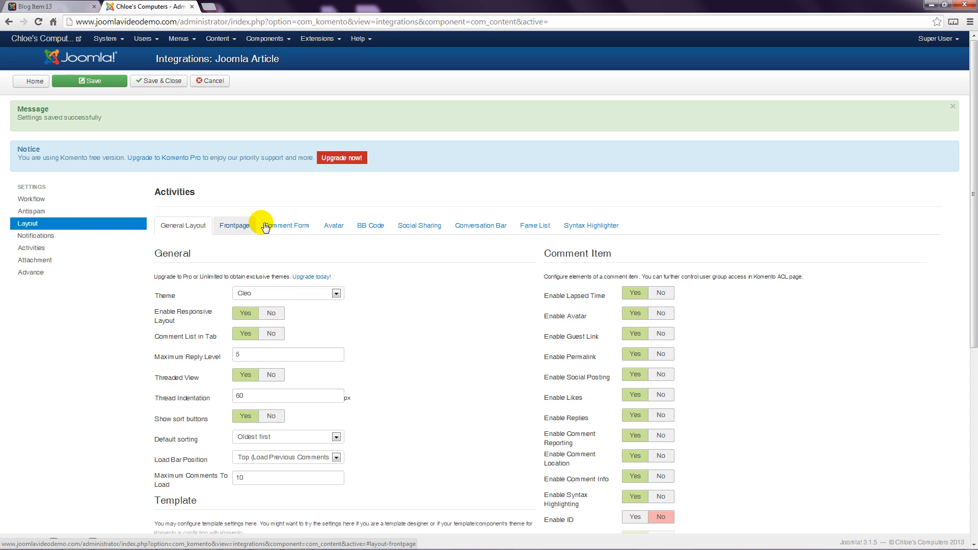
pyautogui.click(296, 227)
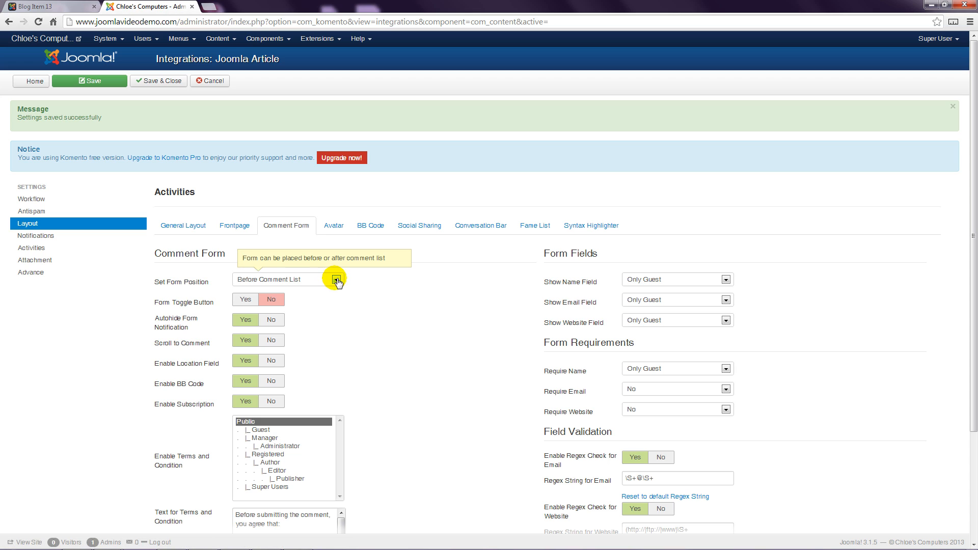
pyautogui.click(337, 280)
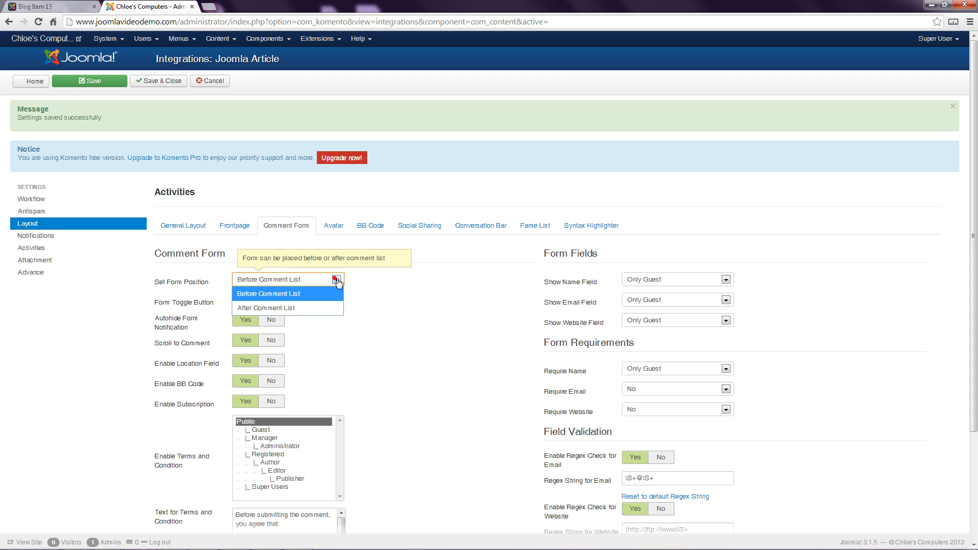
pyautogui.click(315, 308)
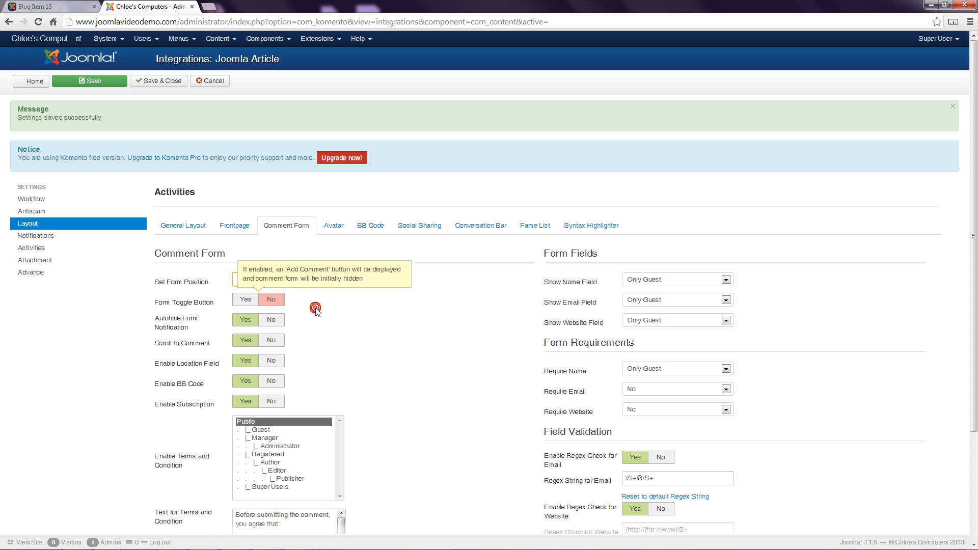
pyautogui.click(89, 80)
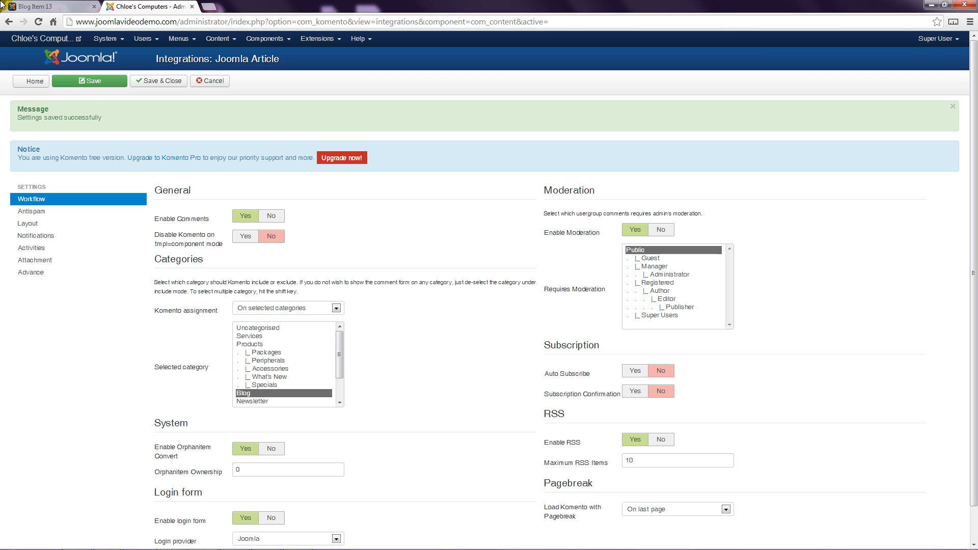
# Return to the website's Blog Item 13 page and go back to the blog listing to review its articles.
pyautogui.click(43, 7)
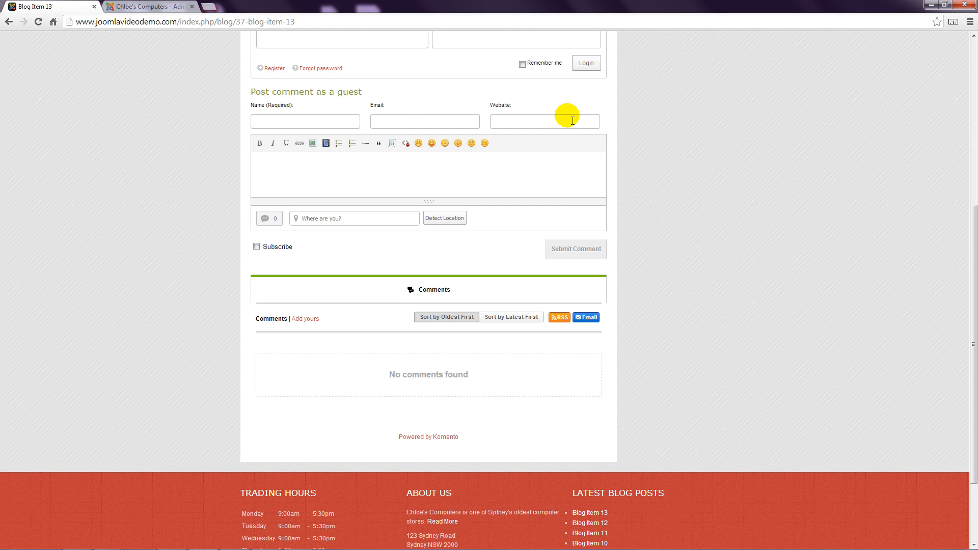
pyautogui.scroll(6, 678, 130)
pyautogui.click(553, 88)
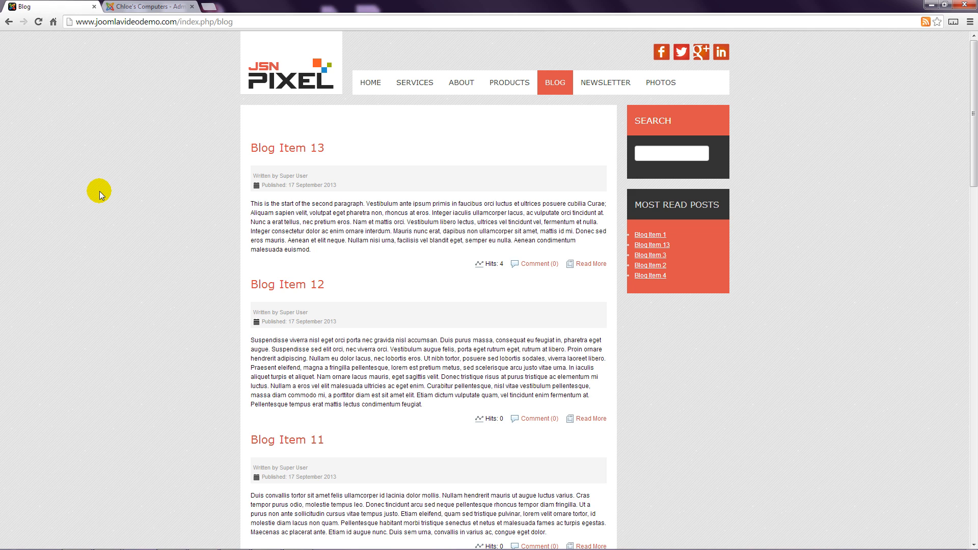
# Turn off the comment preview in Komento's frontpage layout settings and save.
pyautogui.click(150, 7)
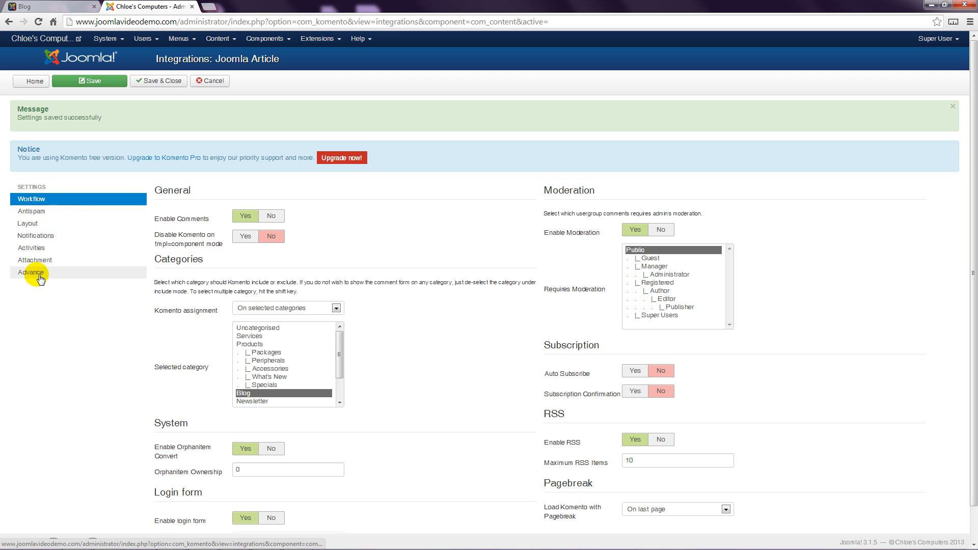
pyautogui.click(39, 224)
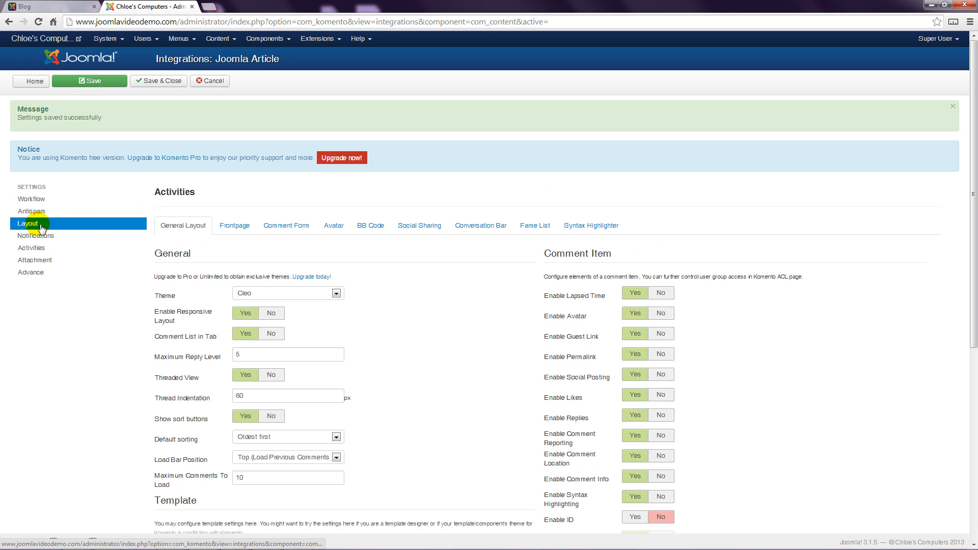
pyautogui.click(235, 229)
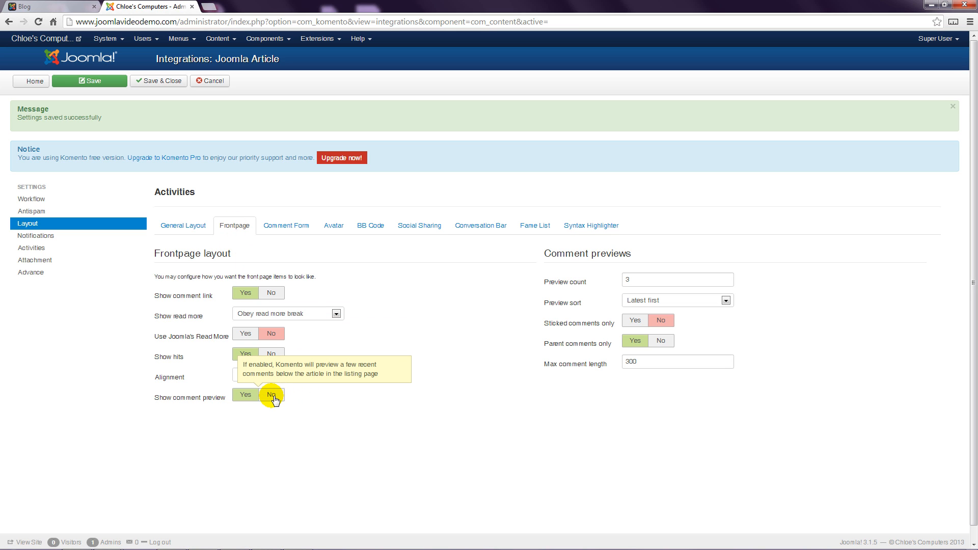
pyautogui.click(271, 395)
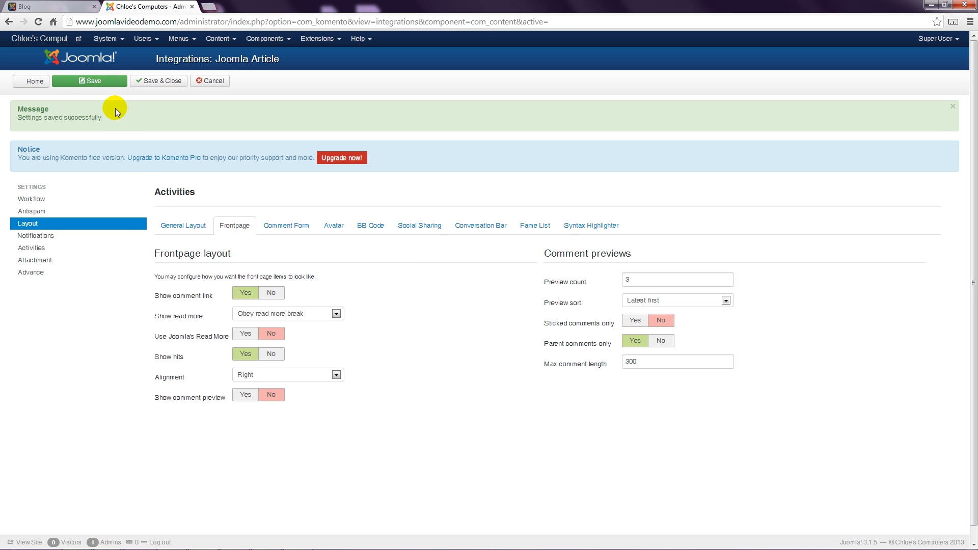
pyautogui.click(110, 82)
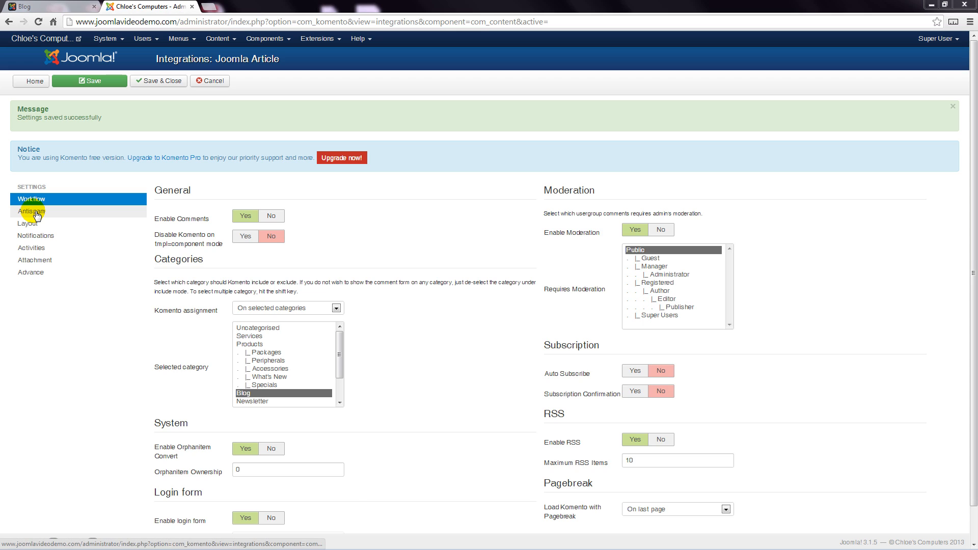
# Enable the captcha in the Joomla Article integration's antispam settings and save.
pyautogui.click(37, 215)
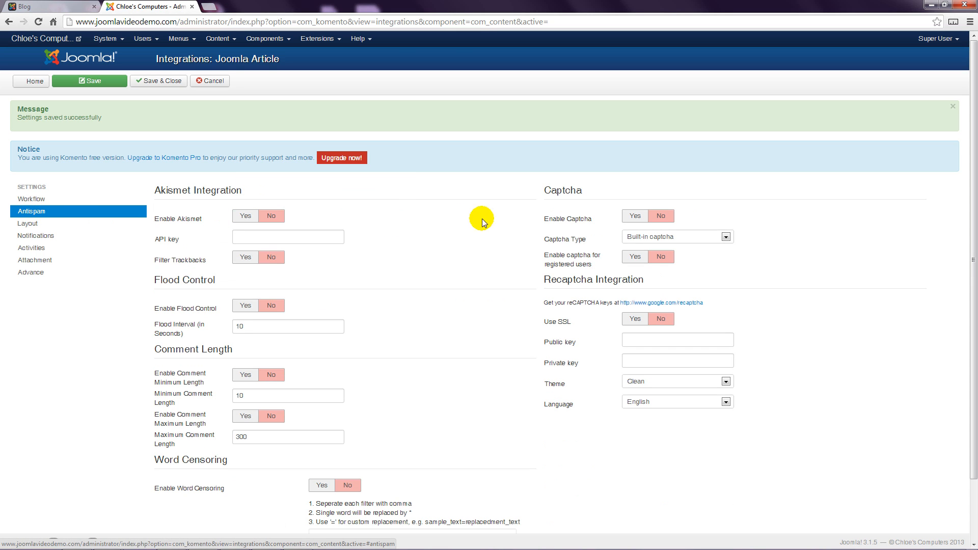
pyautogui.click(634, 218)
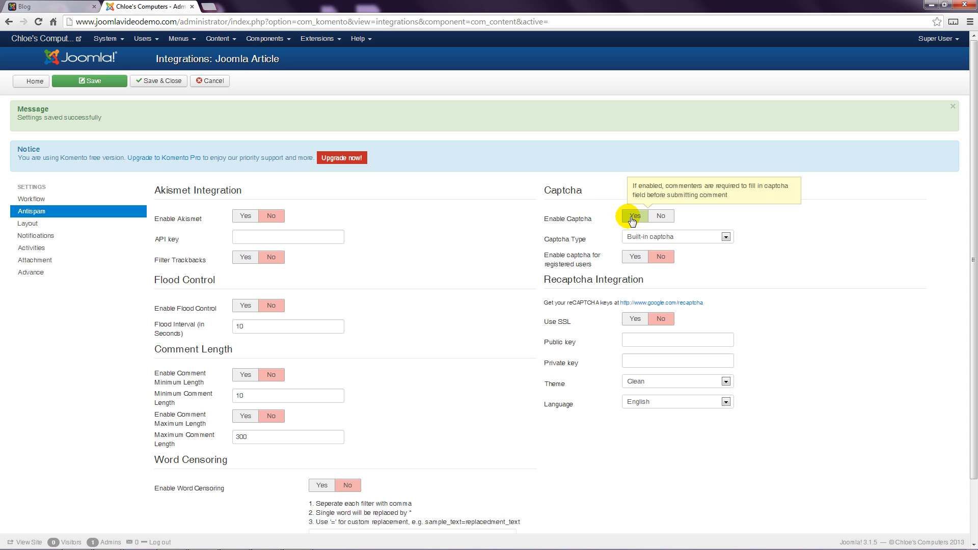
pyautogui.click(116, 82)
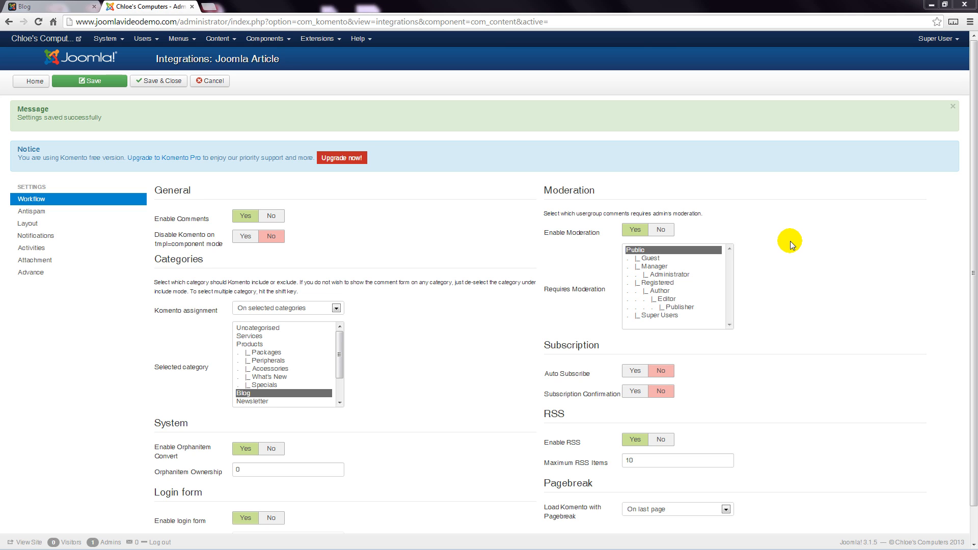
# Require comment moderation for the Guest and Registered user groups in the workflow settings and save.
pyautogui.click(656, 259)
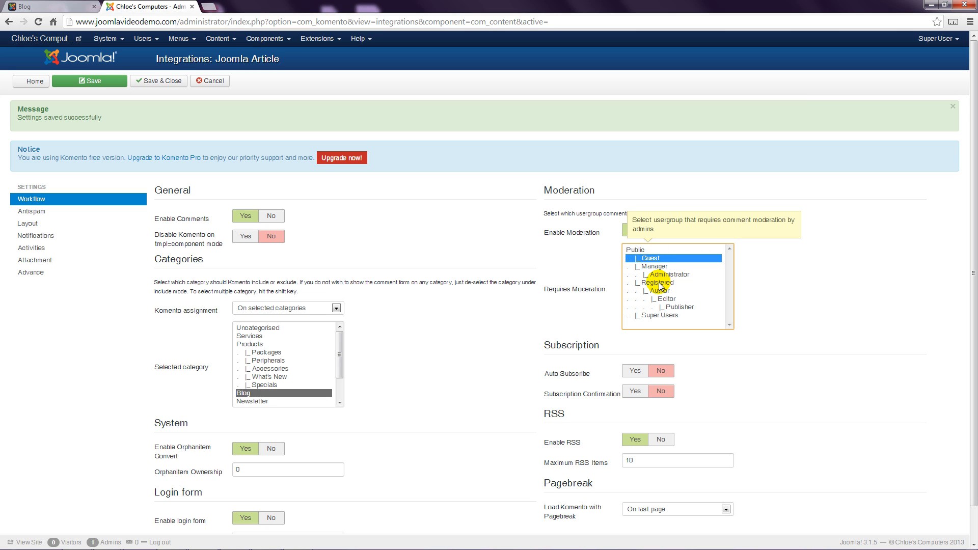
pyautogui.keyDown('ctrl'); pyautogui.click(659, 283); pyautogui.keyUp('ctrl')
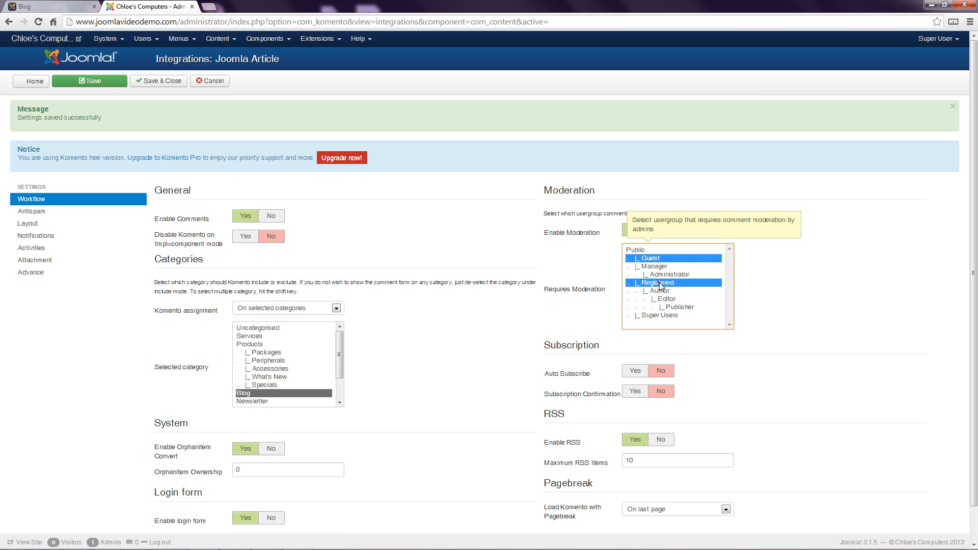
pyautogui.click(128, 83)
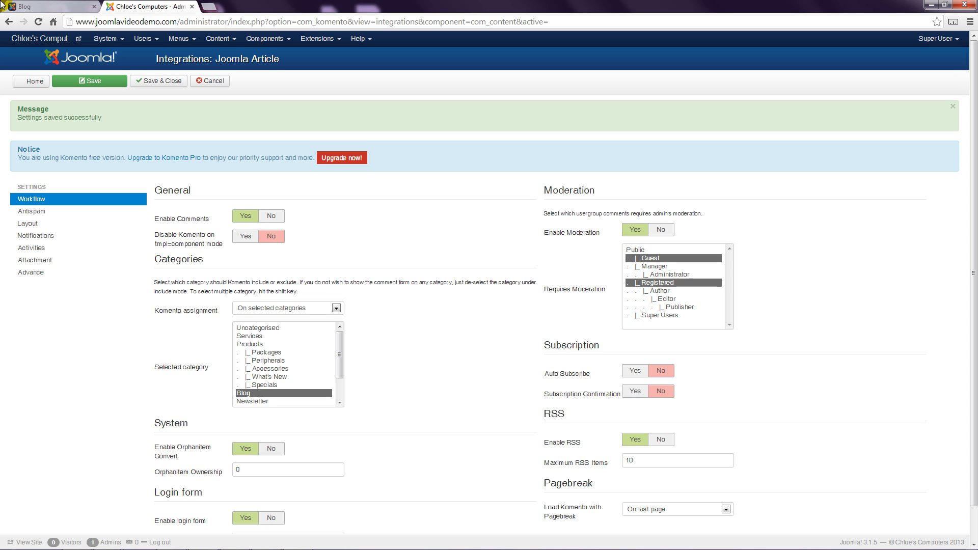
# In Komento's ACL for Joomla Article, allow the Guest group to reply to comments and save.
pyautogui.click(262, 39)
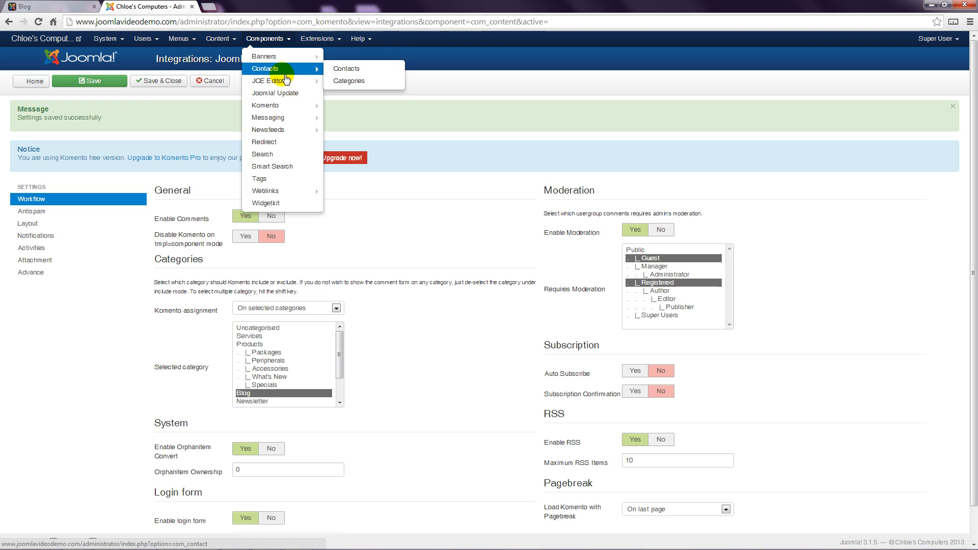
pyautogui.moveTo(292, 110)
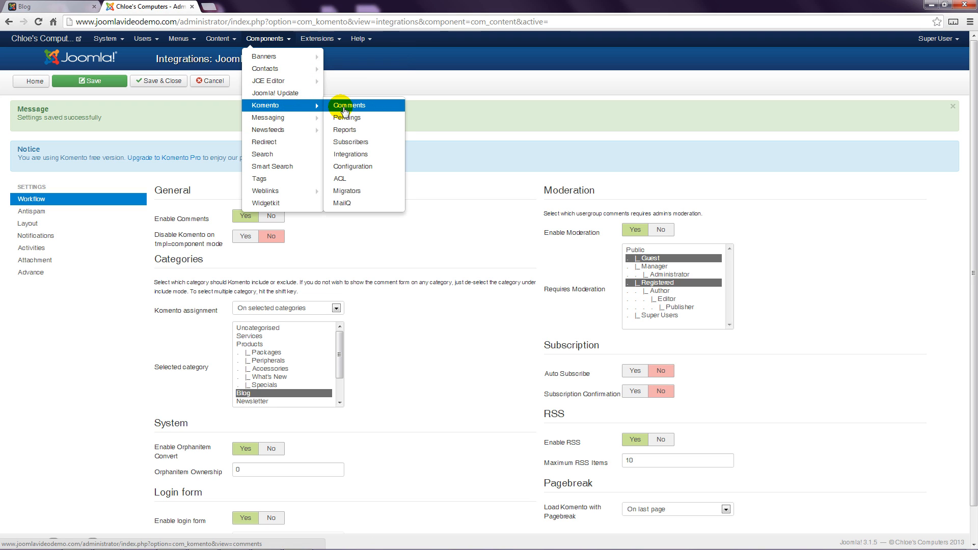
pyautogui.click(343, 179)
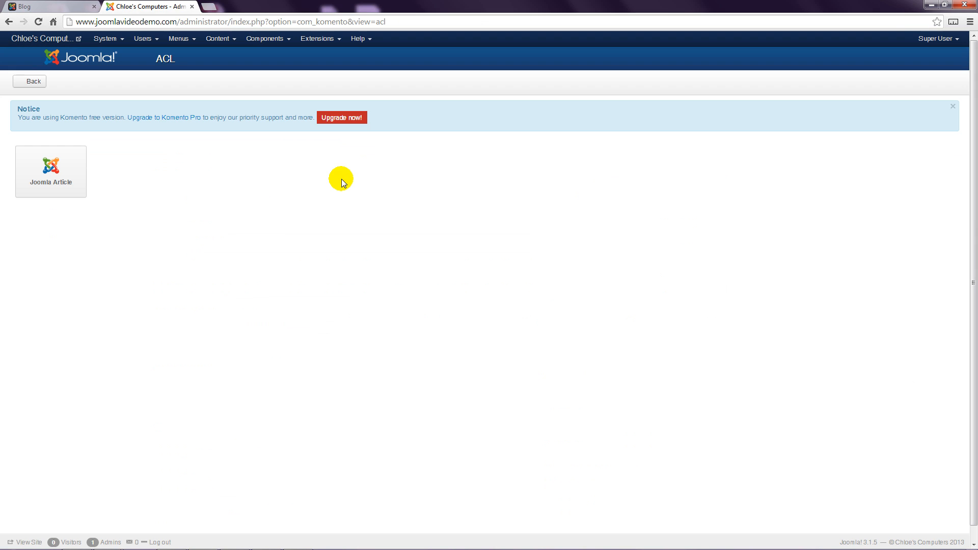
pyautogui.click(51, 179)
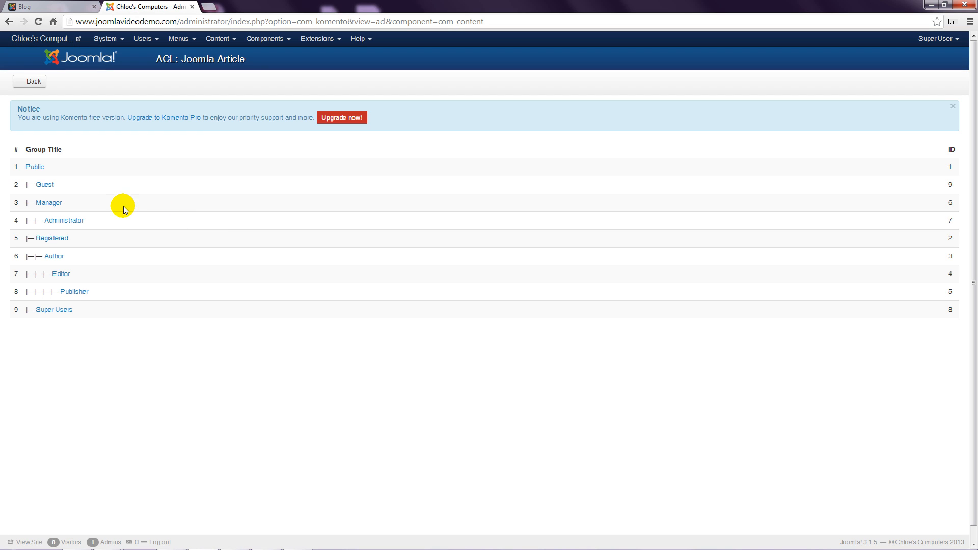
pyautogui.click(45, 187)
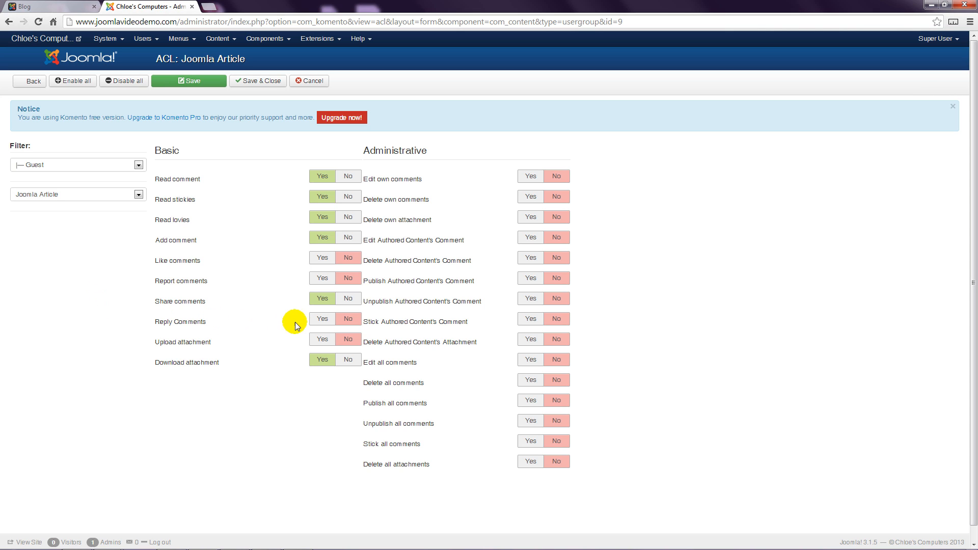
pyautogui.click(322, 319)
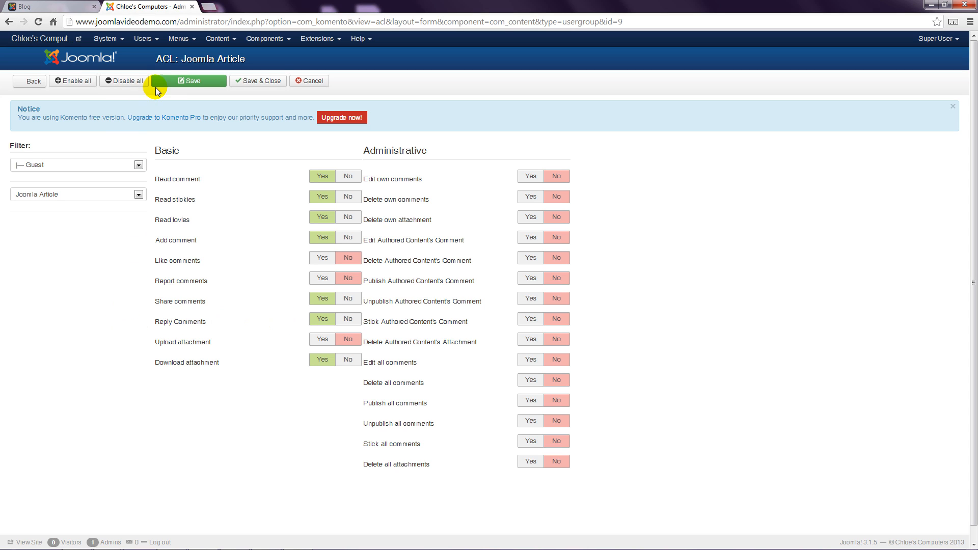
pyautogui.click(176, 82)
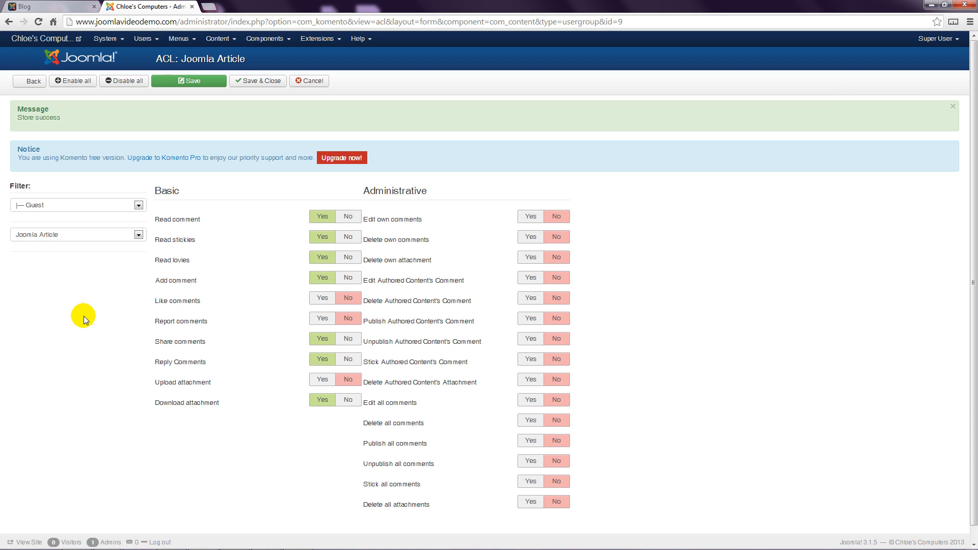
# Switch the Joomla Article ACL to the Administrator group, review its permissions, then save and close.
pyautogui.click(139, 206)
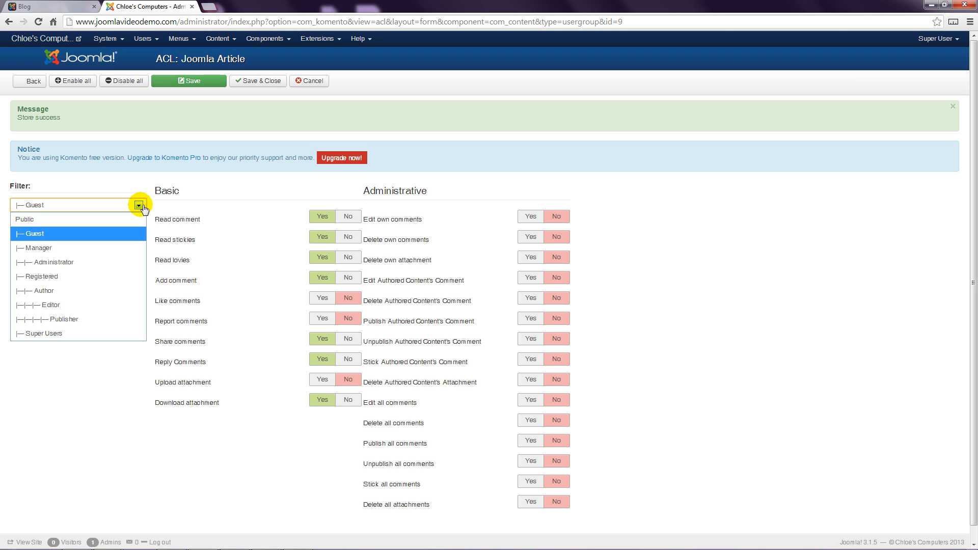
pyautogui.click(72, 262)
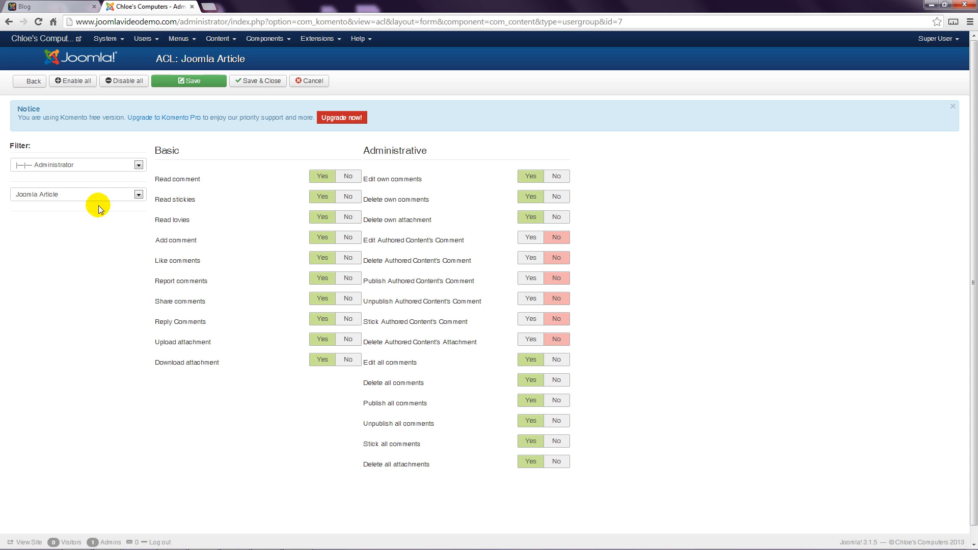
pyautogui.click(248, 80)
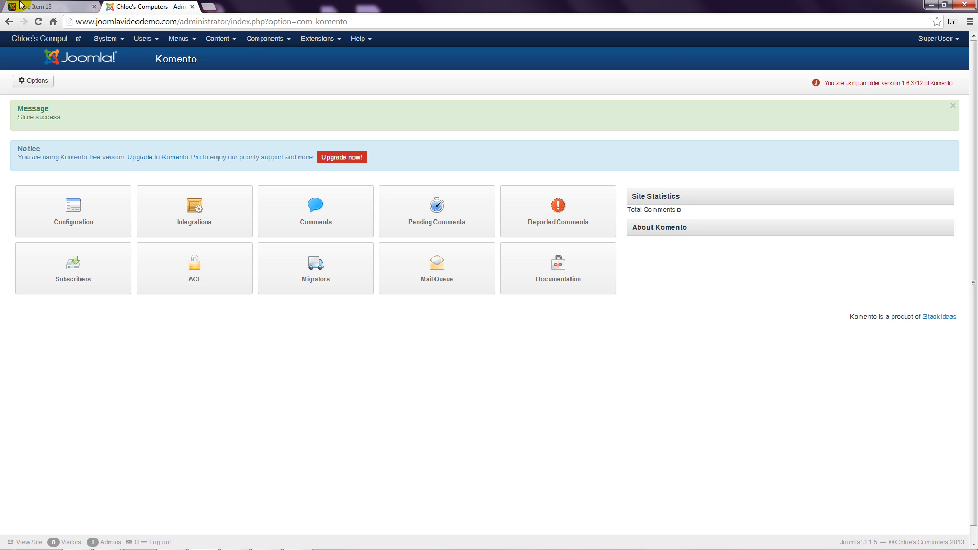
# On the website's Blog Item 13 page, fill in a guest comment with the commenter's full name and the text "This is my comment".
pyautogui.click(36, 7)
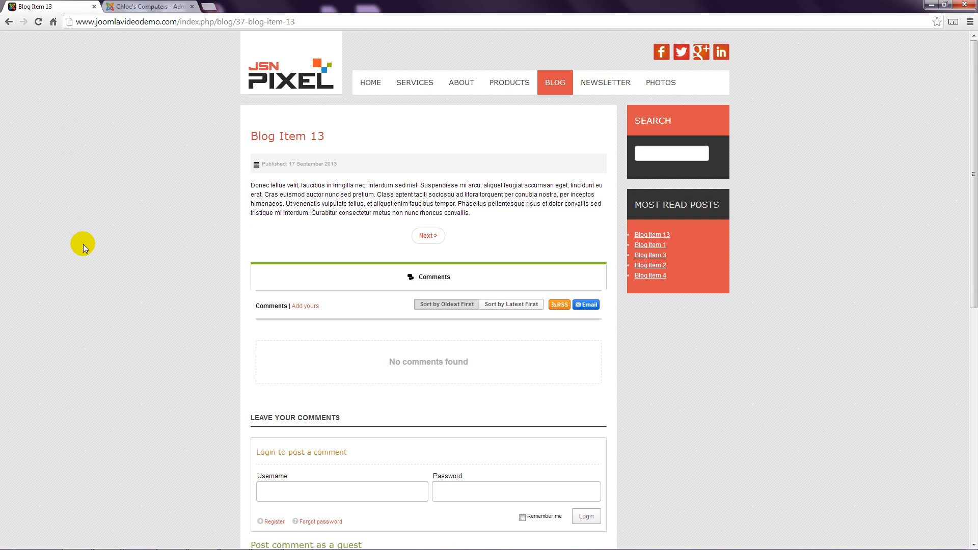
pyautogui.scroll(-5, 84, 244)
pyautogui.scroll(-1, 85, 244)
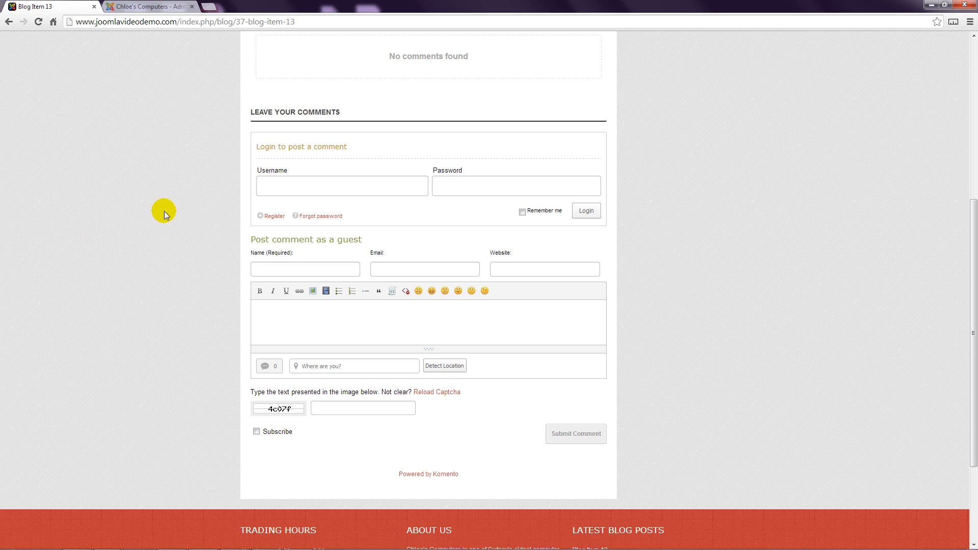
pyautogui.click(270, 269)
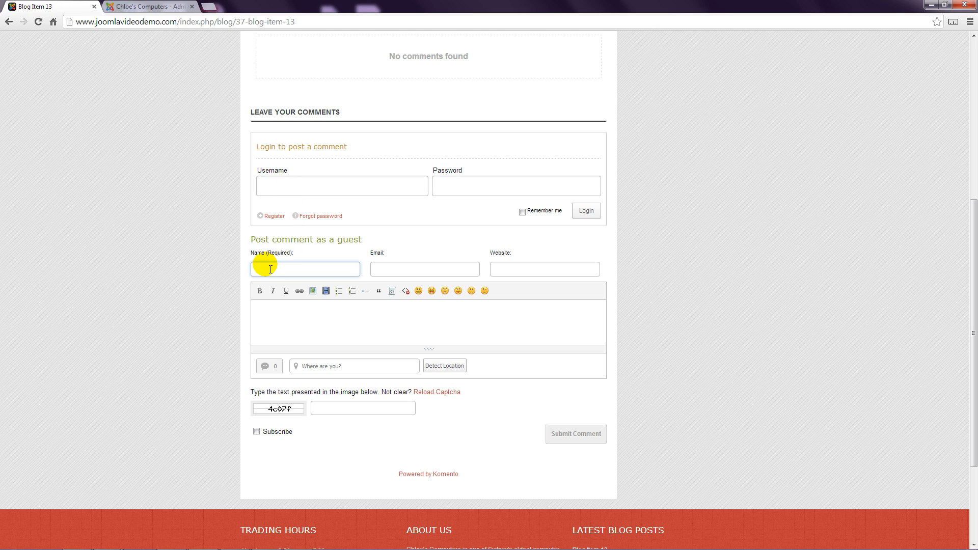
pyautogui.write('Richard Pearce')
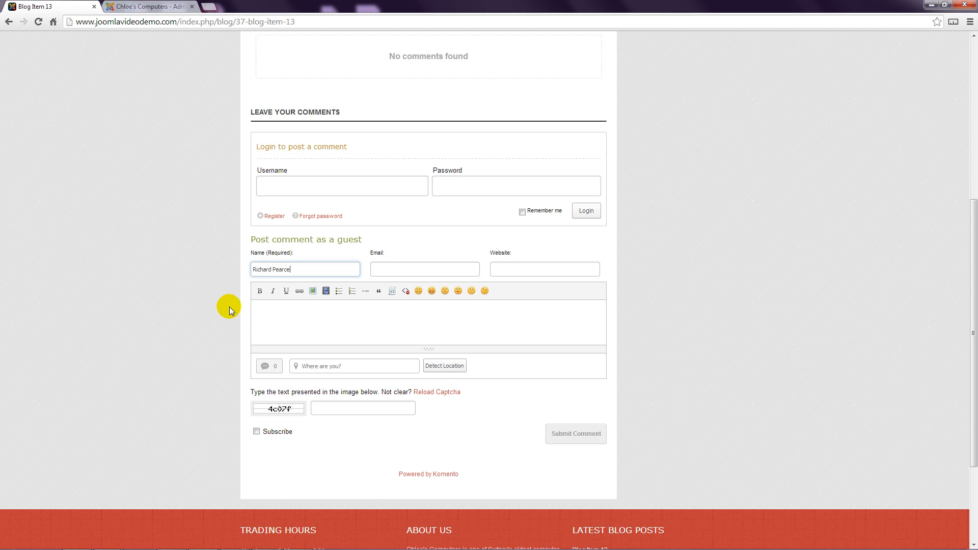
pyautogui.click(284, 317)
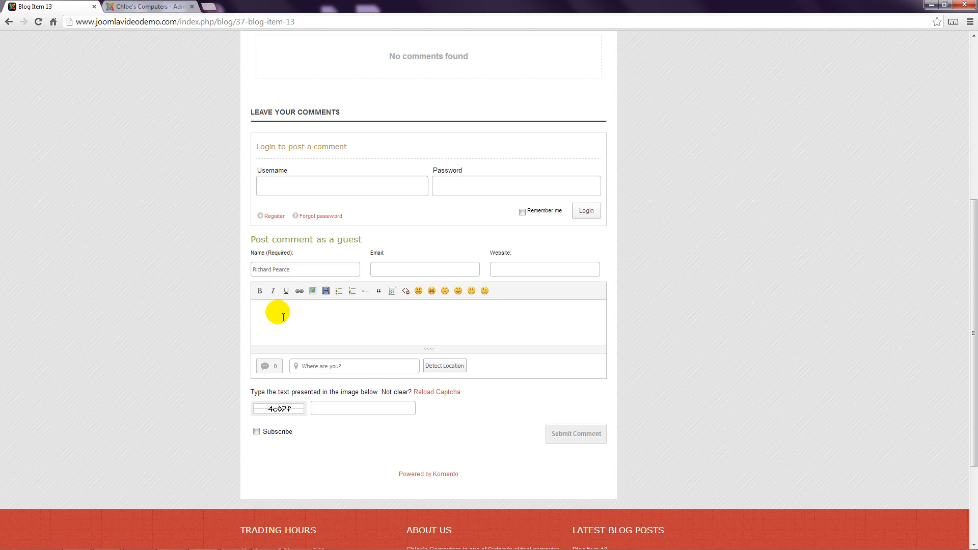
pyautogui.write('This is my comment')
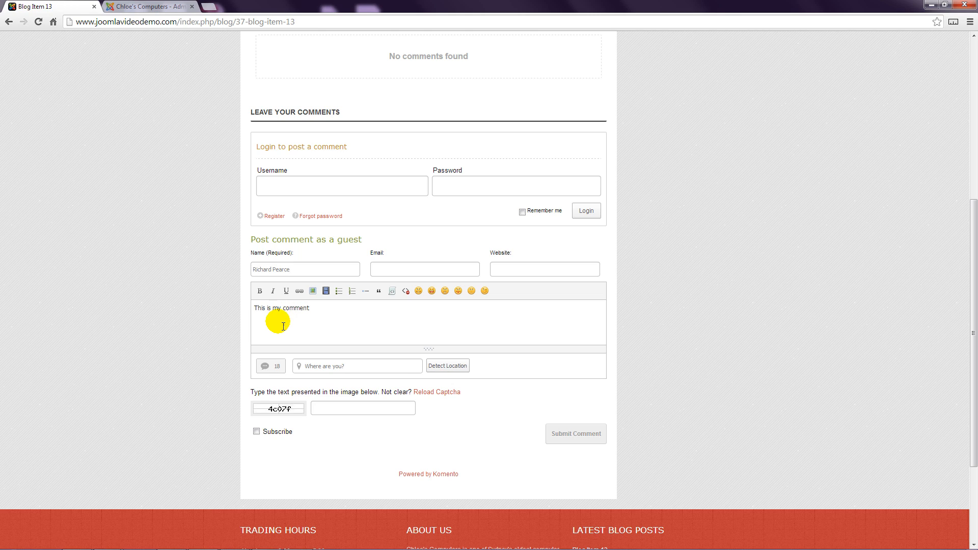
# Enter the captcha code shown in the image and submit the guest comment.
pyautogui.click(323, 409)
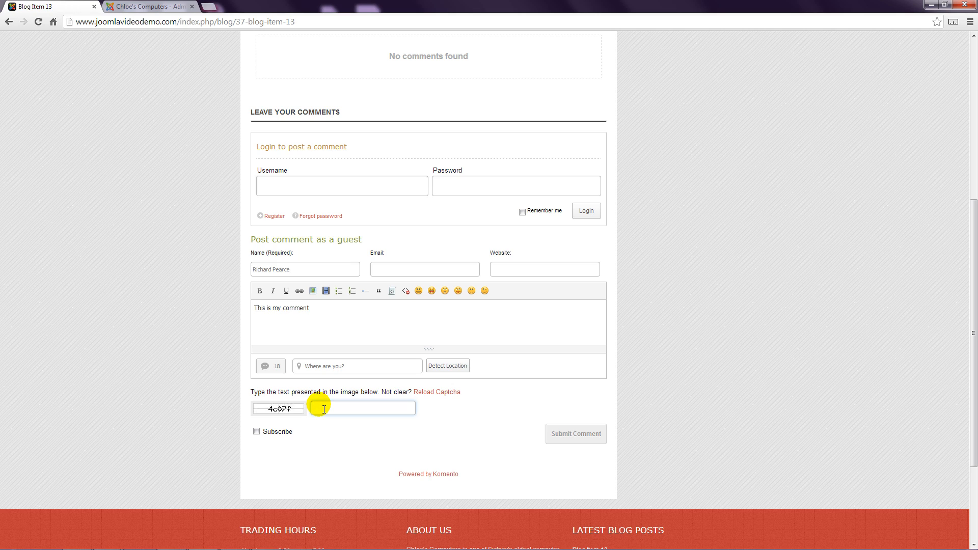
pyautogui.write('4c')
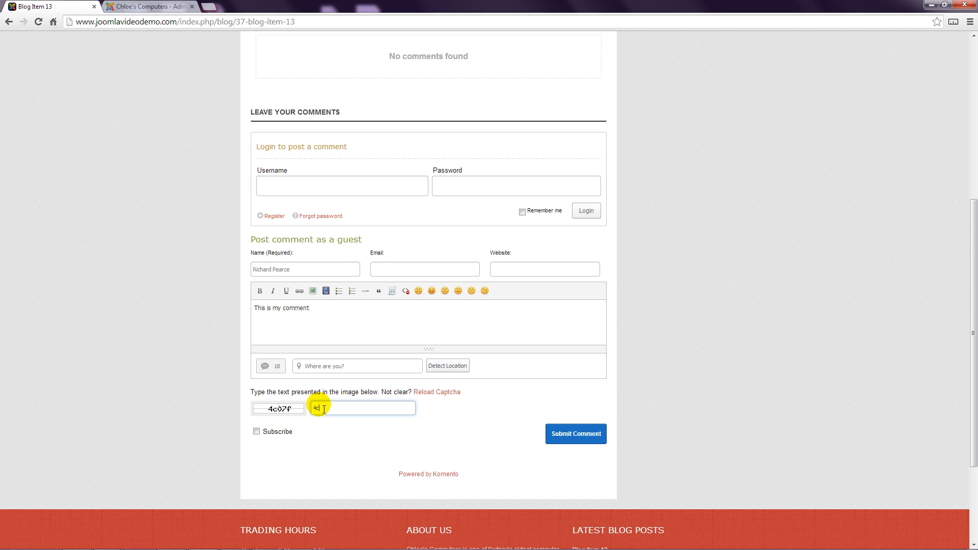
pyautogui.write('07f')
pyautogui.click(558, 433)
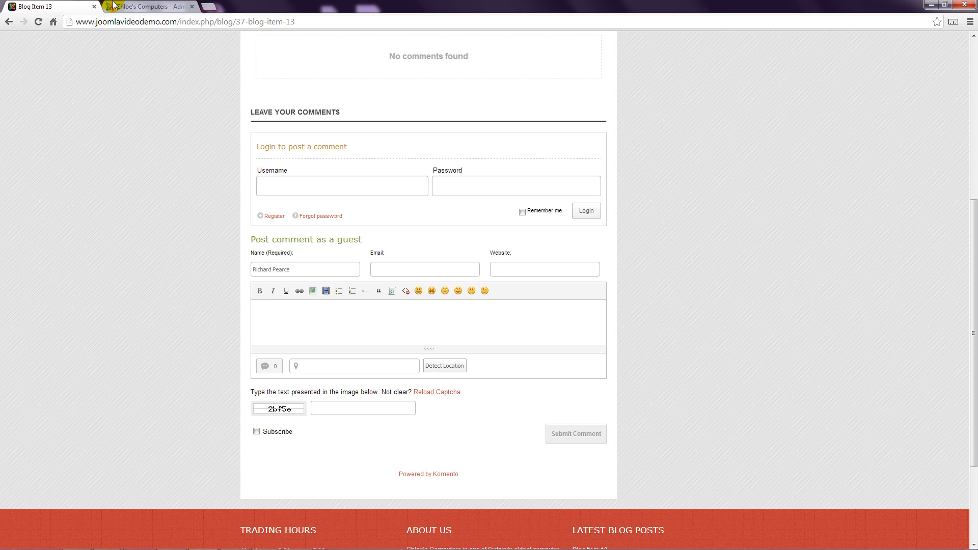
# Back in the Joomla administrator, open Komento's pending comments and publish the comment "This is my comment".
pyautogui.click(148, 6)
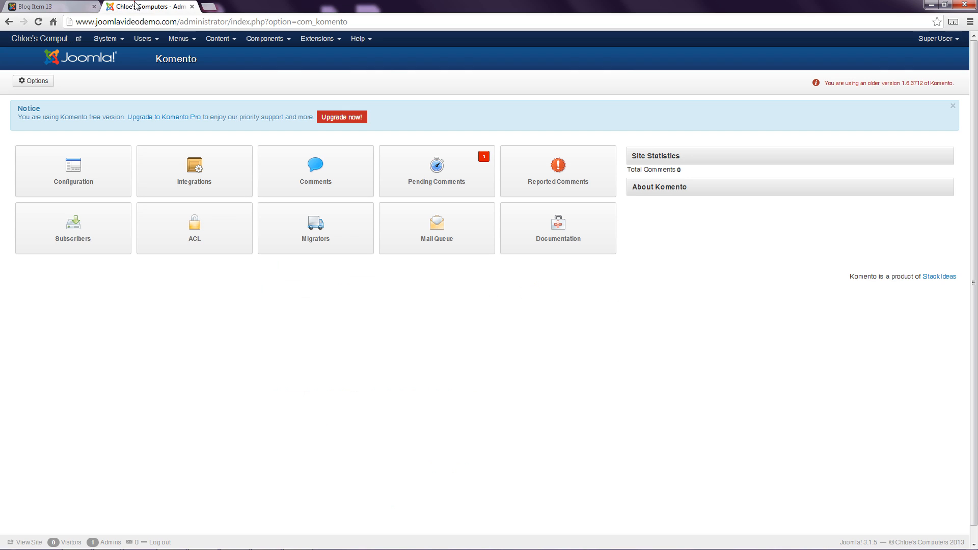
pyautogui.click(262, 40)
pyautogui.moveTo(283, 105)
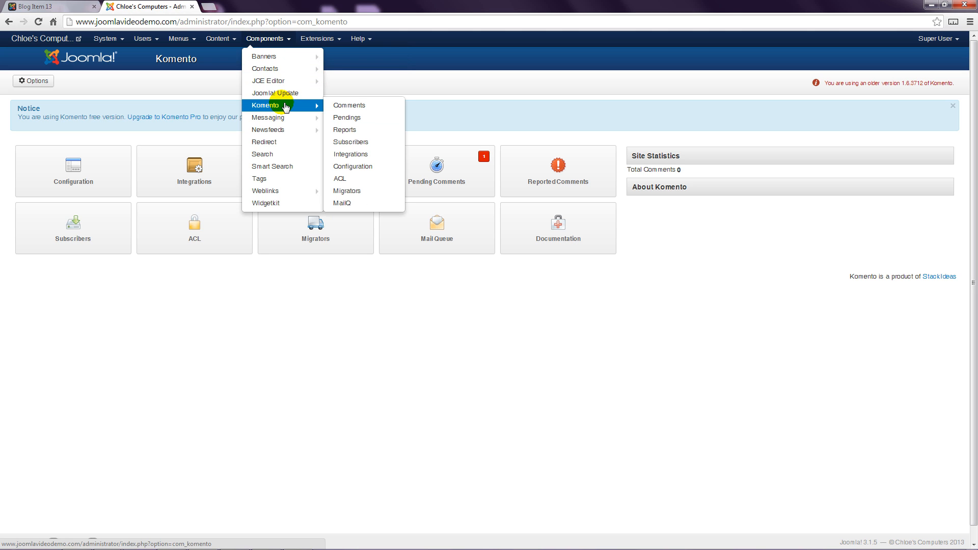
pyautogui.click(347, 118)
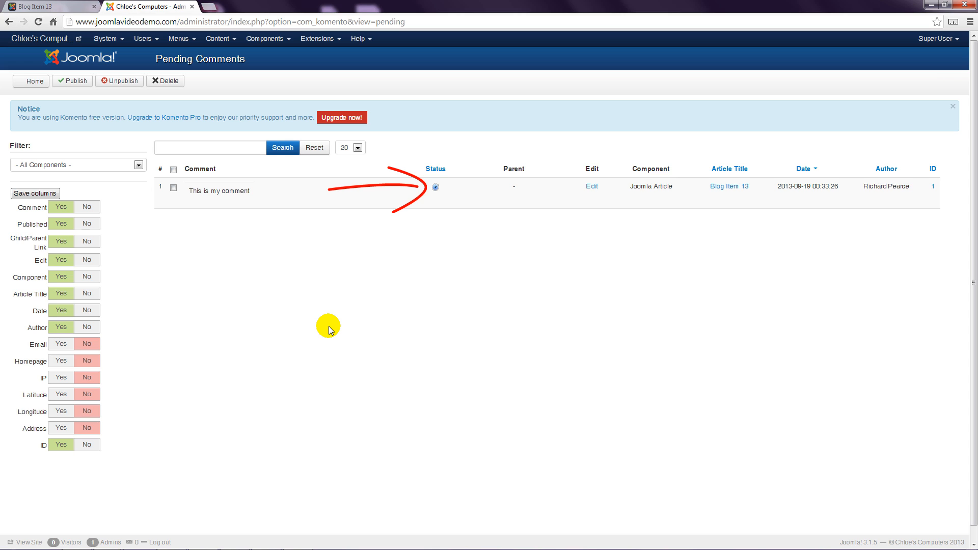
pyautogui.click(173, 189)
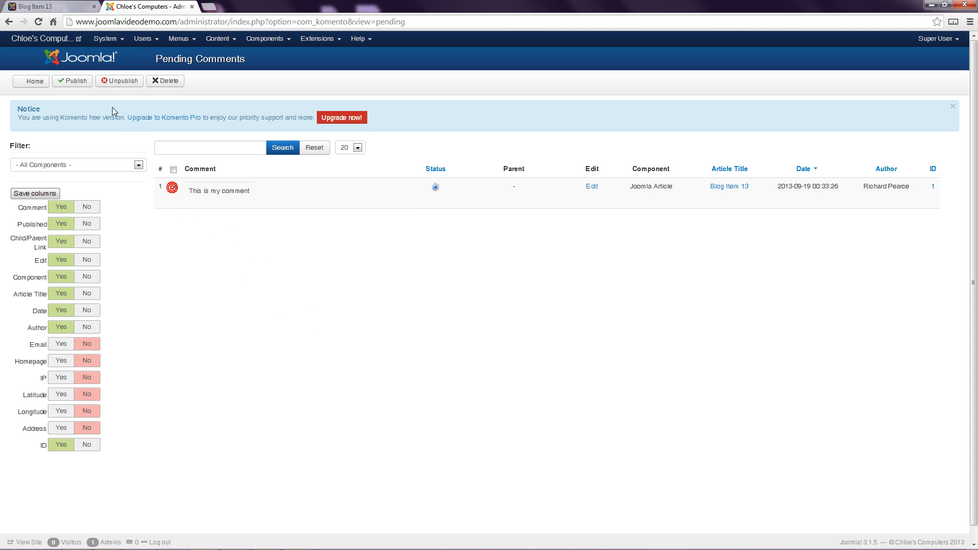
pyautogui.click(76, 80)
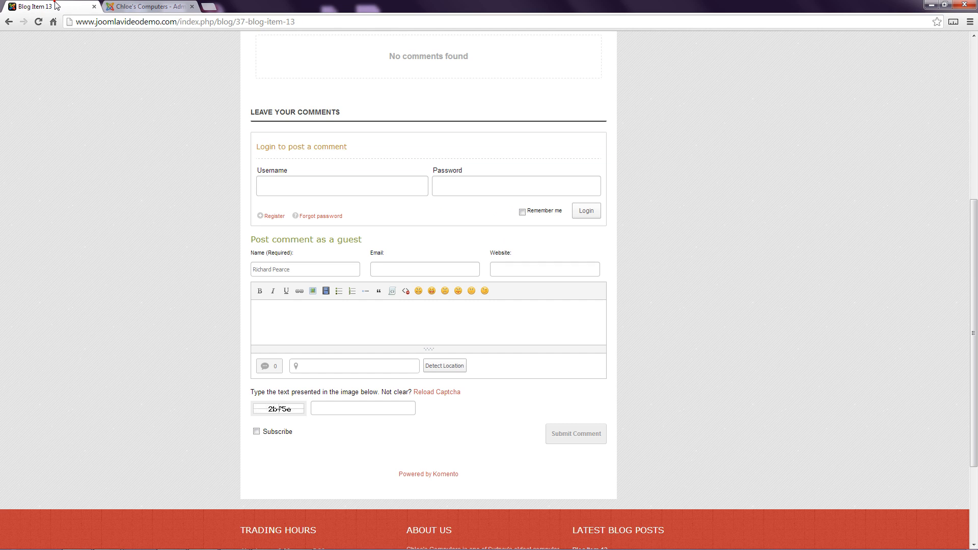
# Reload the website's Blog Item 13 page and start a reply to the comment "This is my comment".
pyautogui.click(55, 6)
pyautogui.click(38, 21)
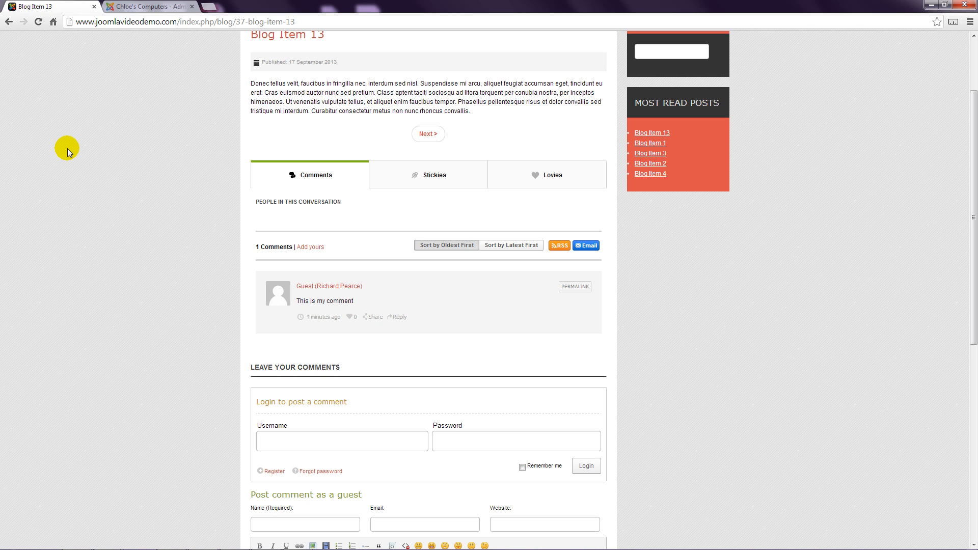
pyautogui.click(399, 318)
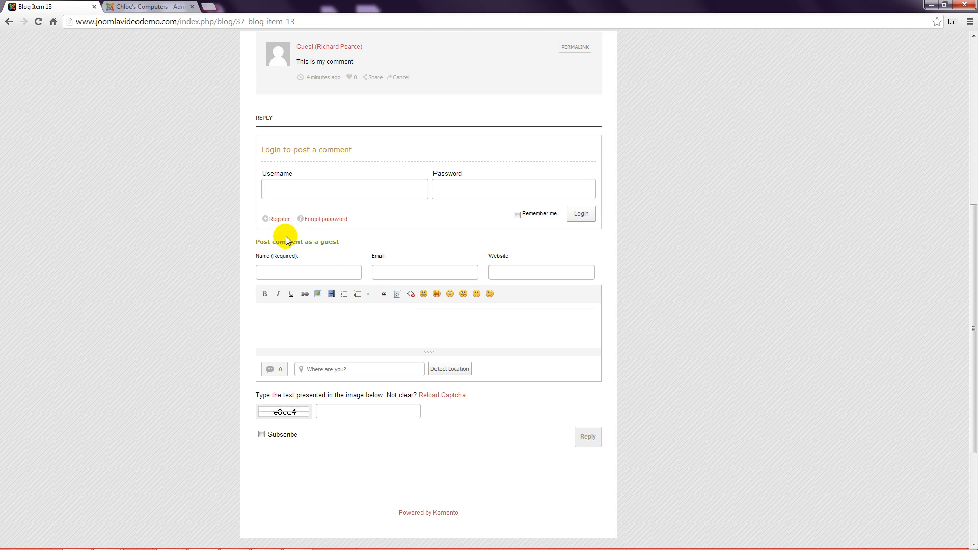
# Fill in the guest reply with the commenter's full name and the text "This is my comment reply.".
pyautogui.click(267, 275)
pyautogui.write('Cli')
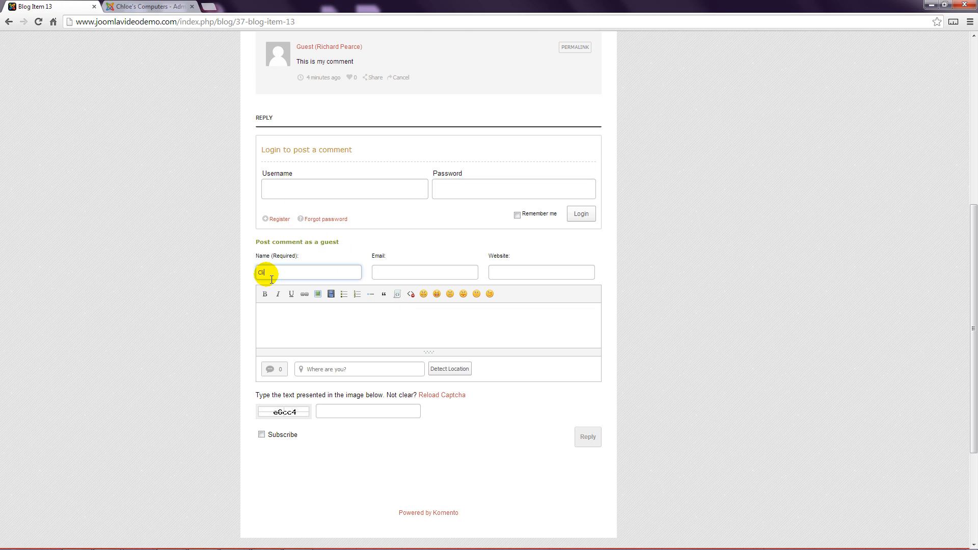
pyautogui.write('nt Eastwood')
pyautogui.click(290, 330)
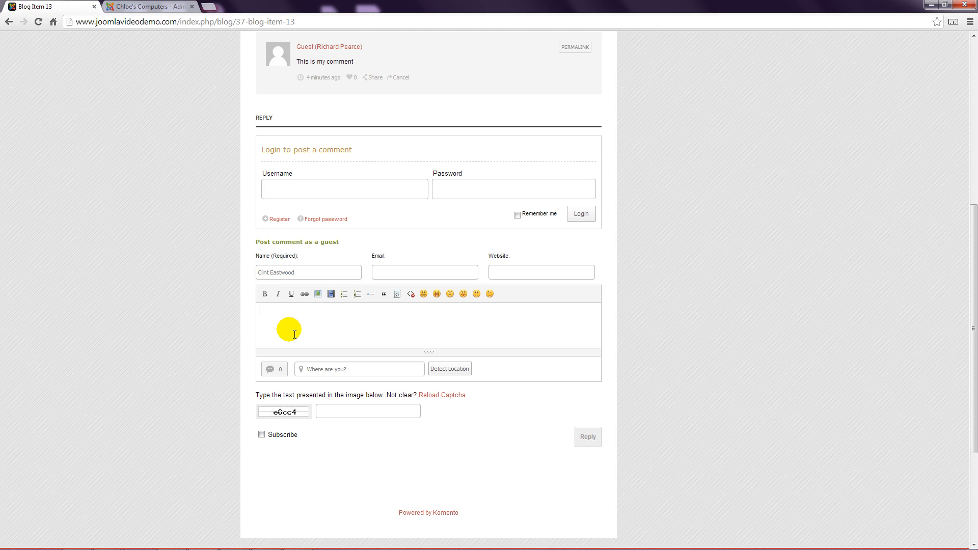
pyautogui.write('This is my')
pyautogui.write('com')
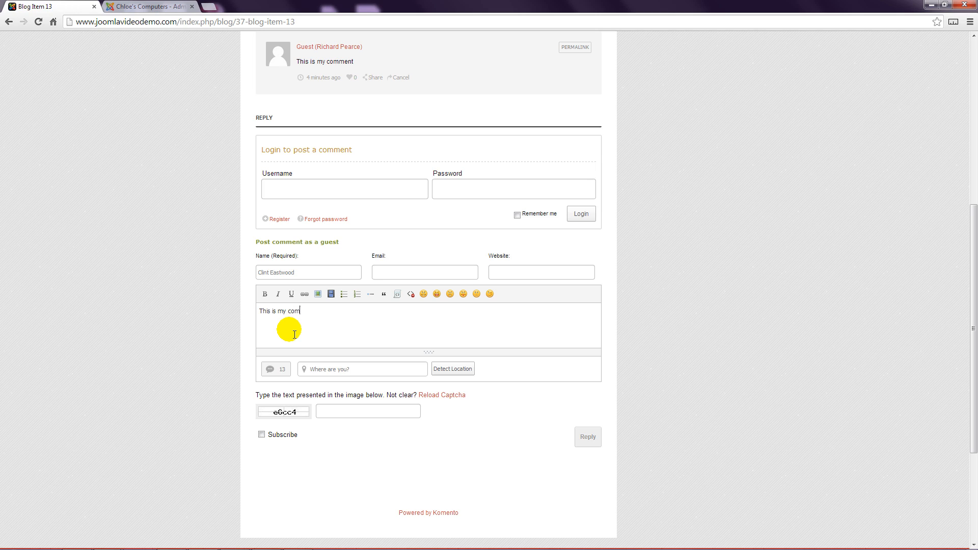
pyautogui.write('ment reply.')
# Enter the captcha code shown in the image and submit the guest reply.
pyautogui.click(330, 414)
pyautogui.click(330, 415)
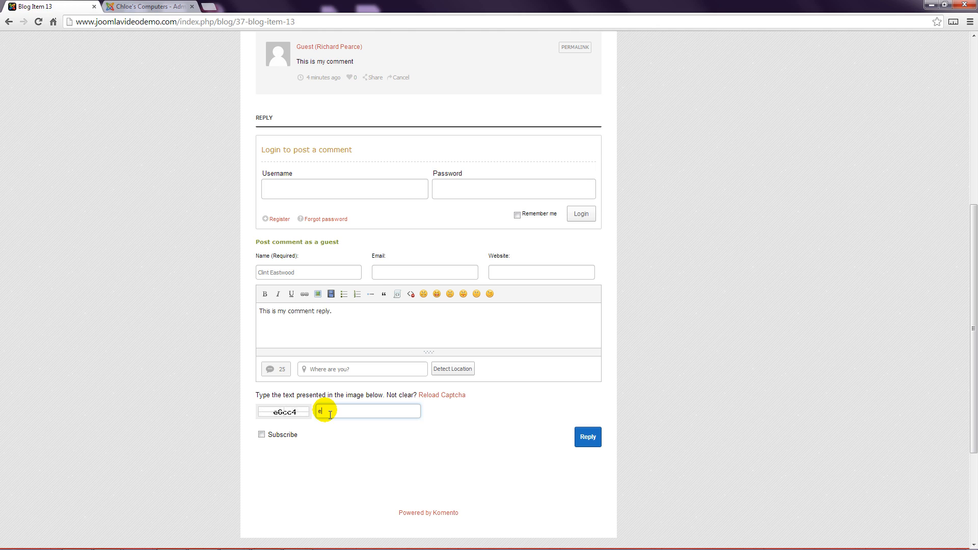
pyautogui.write('e6cc4')
pyautogui.click(589, 439)
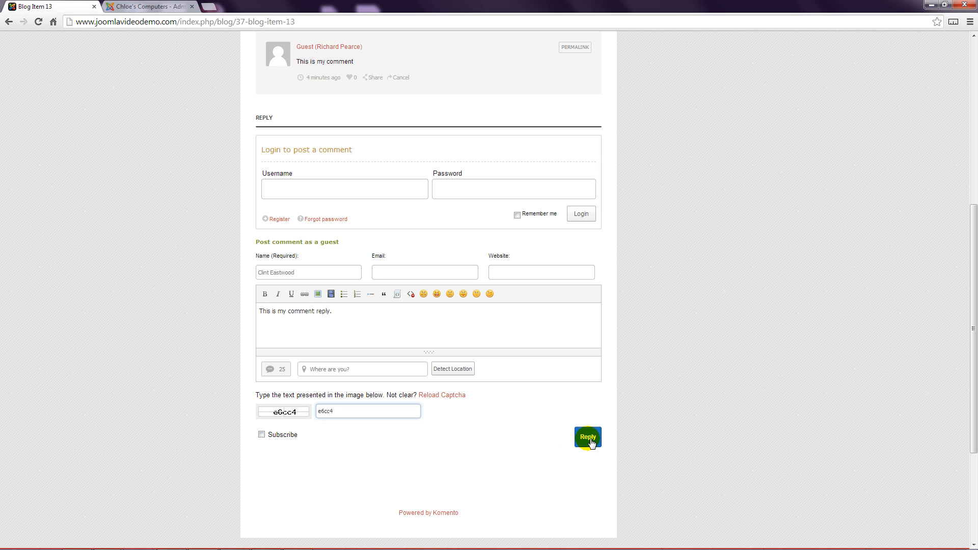
pyautogui.click(589, 439)
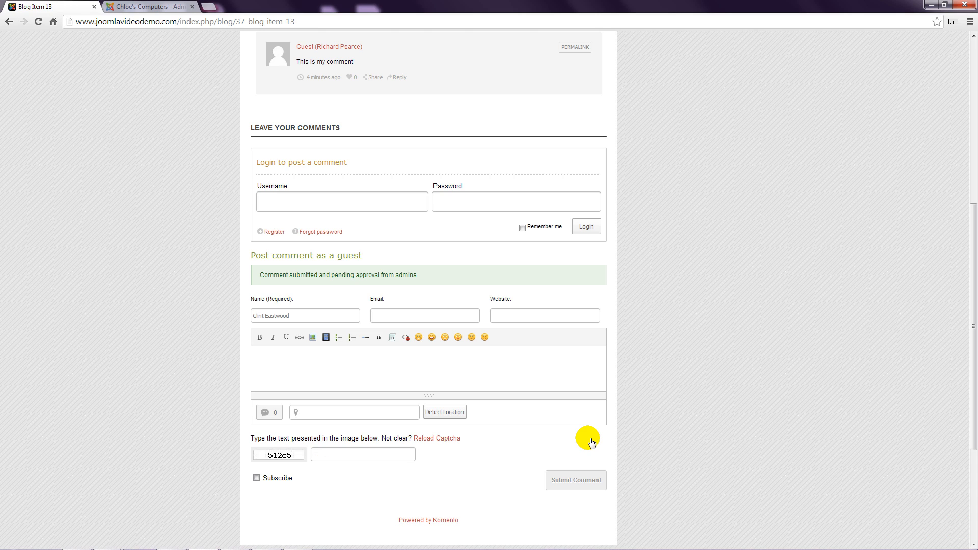
# Refresh Komento's pending comments in the Joomla administrator, publish "This is my comment reply.", and reload the website's Blog Item 13 page.
pyautogui.click(161, 6)
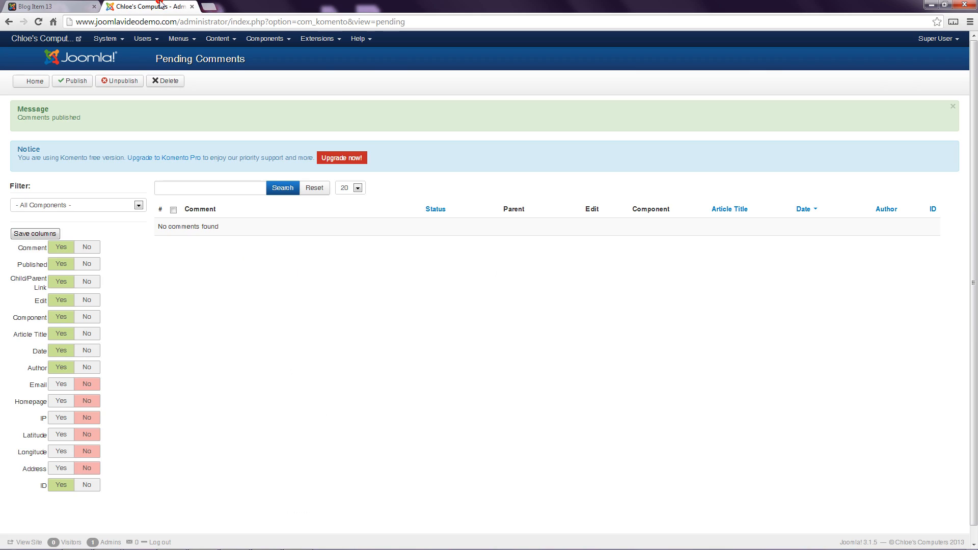
pyautogui.click(39, 22)
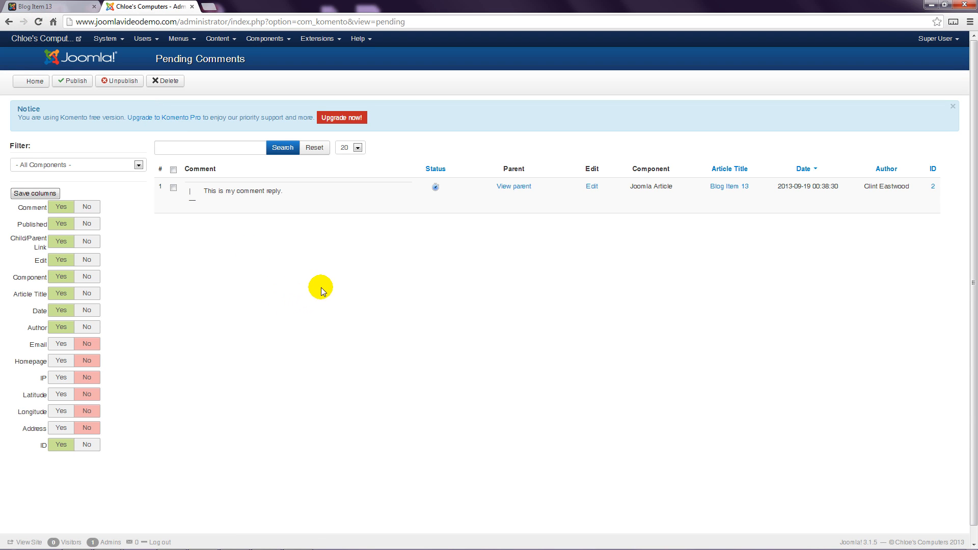
pyautogui.click(435, 188)
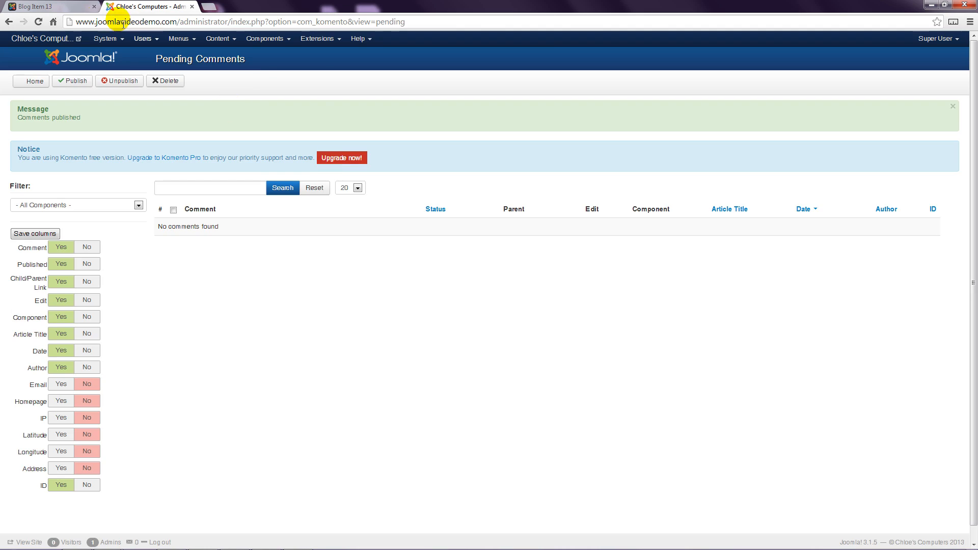
pyautogui.click(50, 5)
pyautogui.click(38, 22)
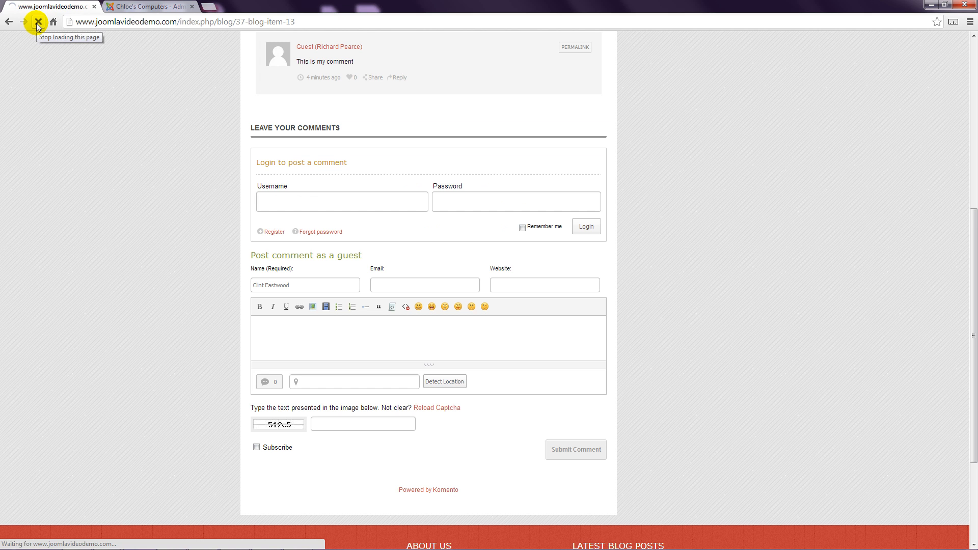